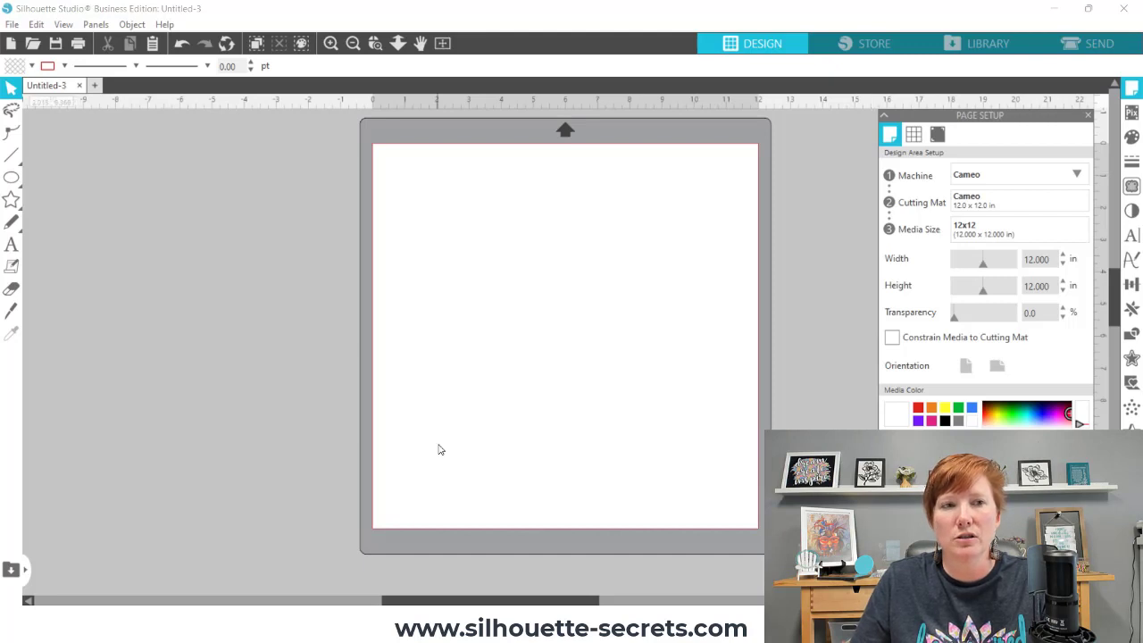
- Draw a circle about 4.4 in wide on the upper page and an ellipse about 6.34 by 4.61 in below it
mouse_move(11, 179)
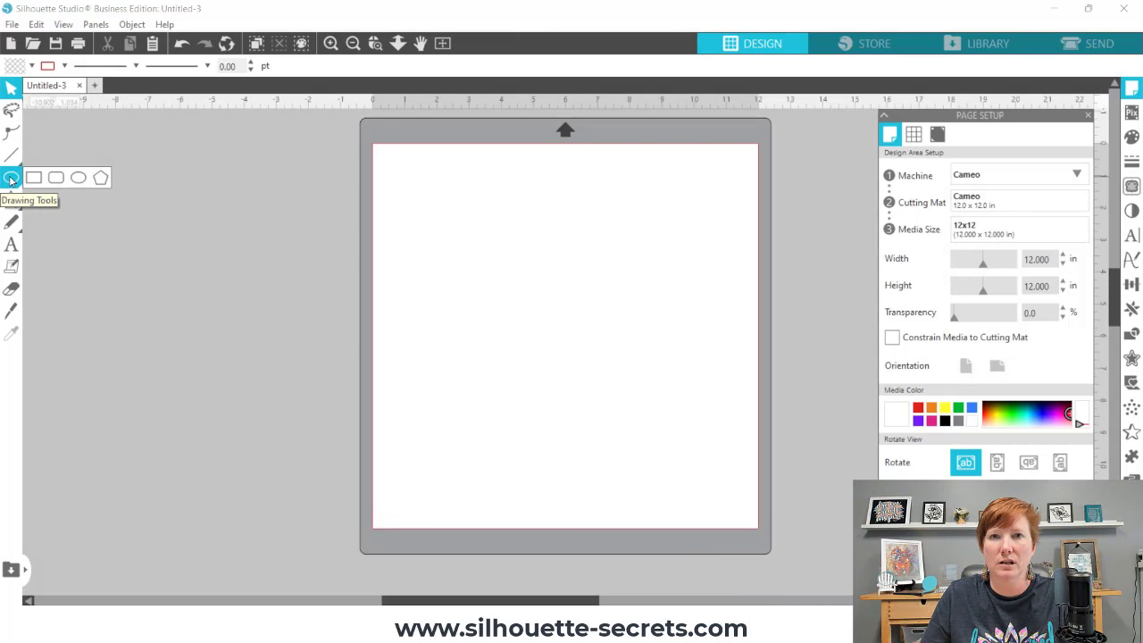
left_click(78, 178)
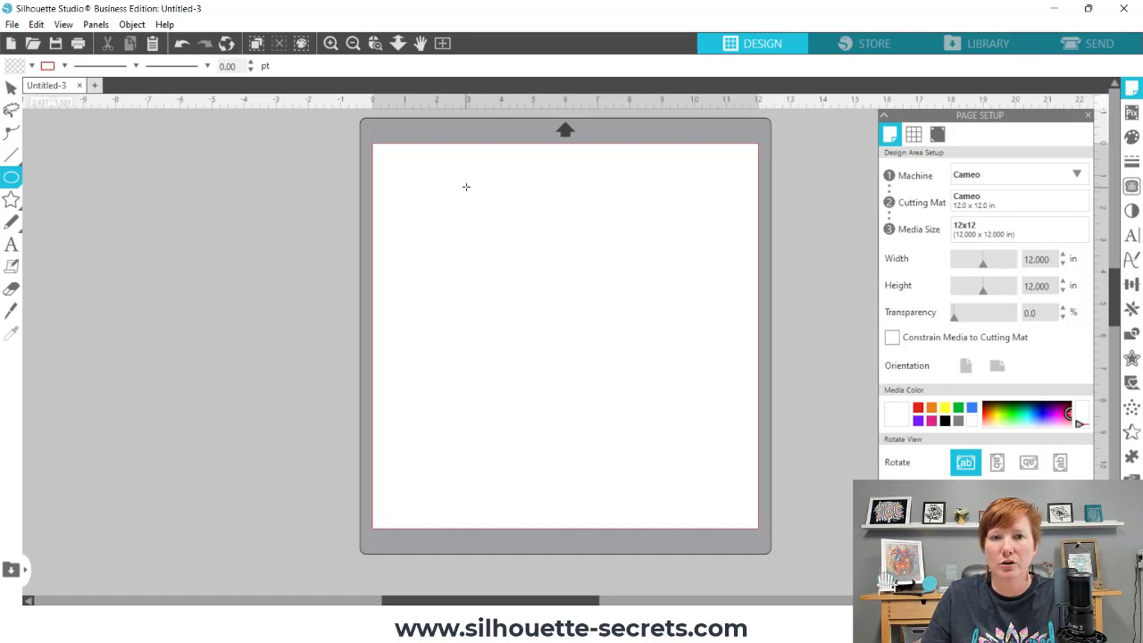
left_click_drag(465, 188, 609, 335)
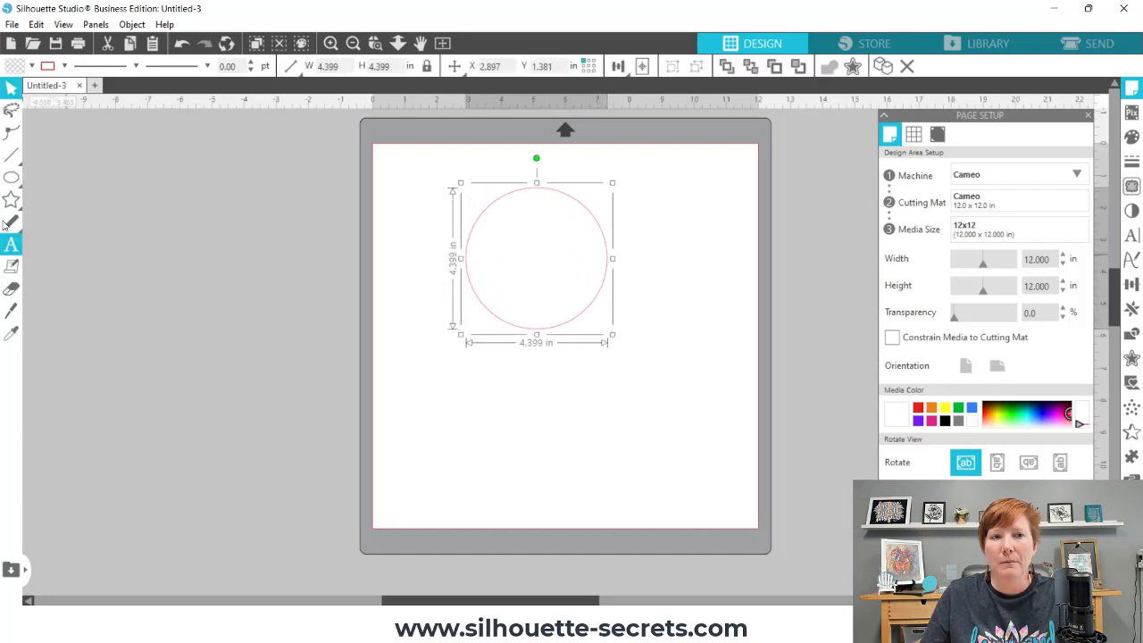
left_click(11, 177)
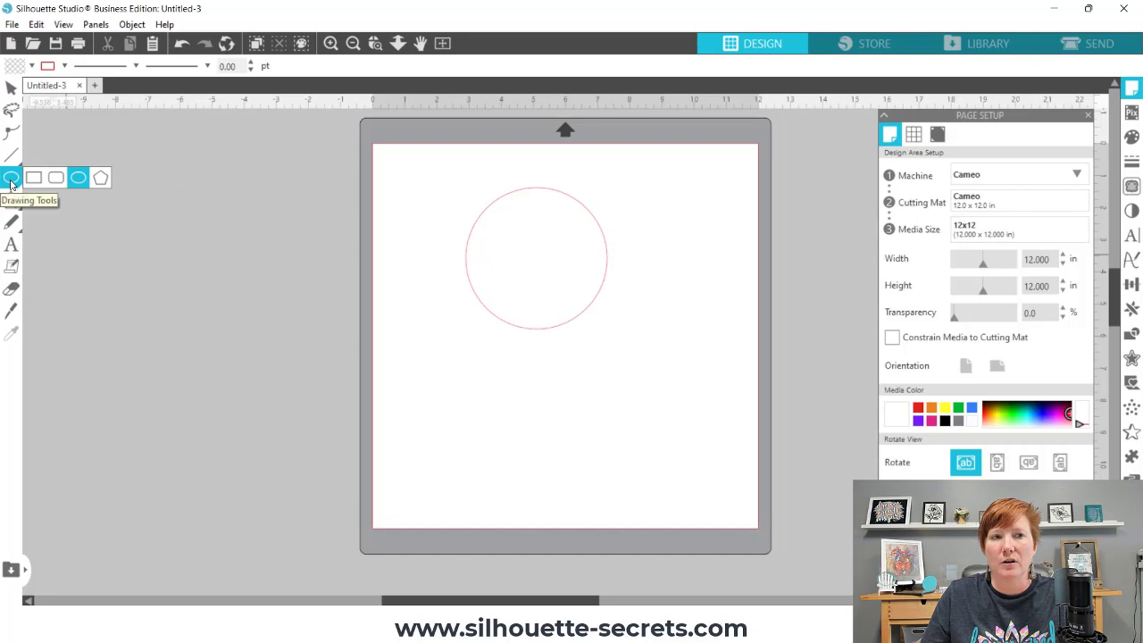
mouse_move(444, 354)
left_mouse_down()
mouse_move(581, 388)
mouse_move(654, 492)
mouse_move(635, 508)
mouse_move(635, 434)
mouse_move(651, 520)
mouse_move(669, 491)
mouse_move(650, 508)
left_mouse_up()
left_click_drag(597, 367, 610, 362)
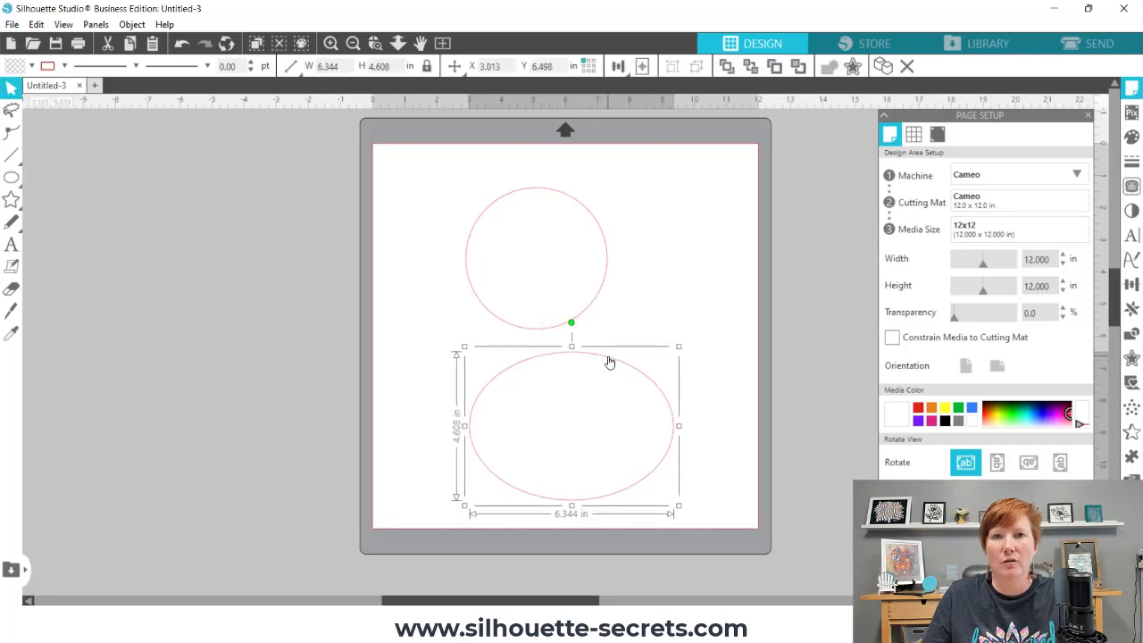
- Move the circle slightly up and to the left, away from the ellipse
left_click_drag(595, 311, 568, 299)
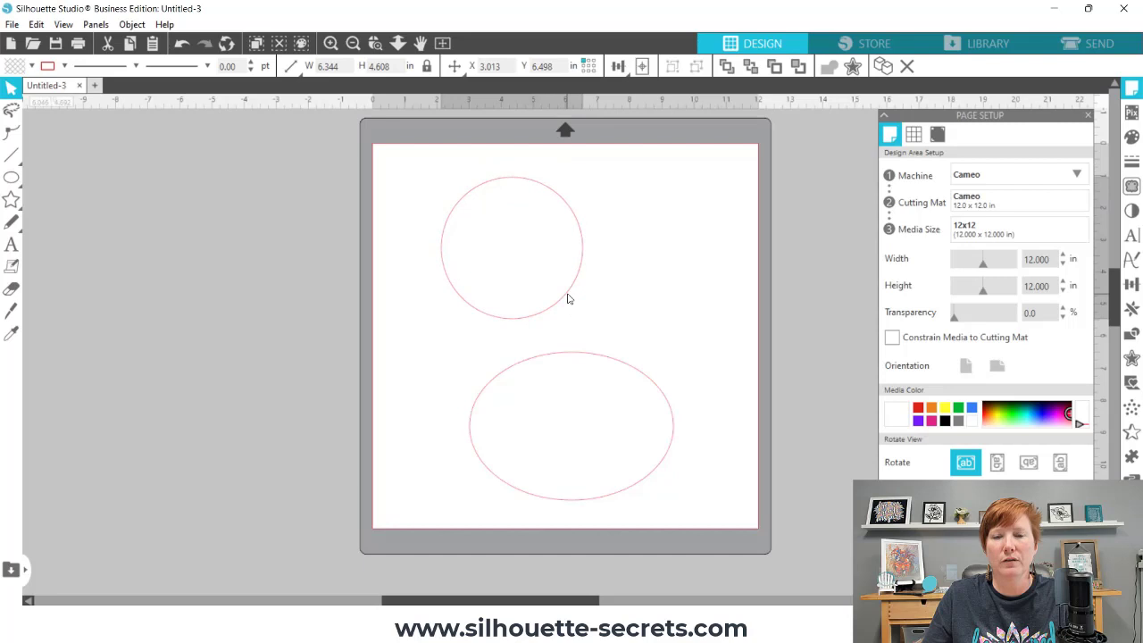
left_click(567, 296)
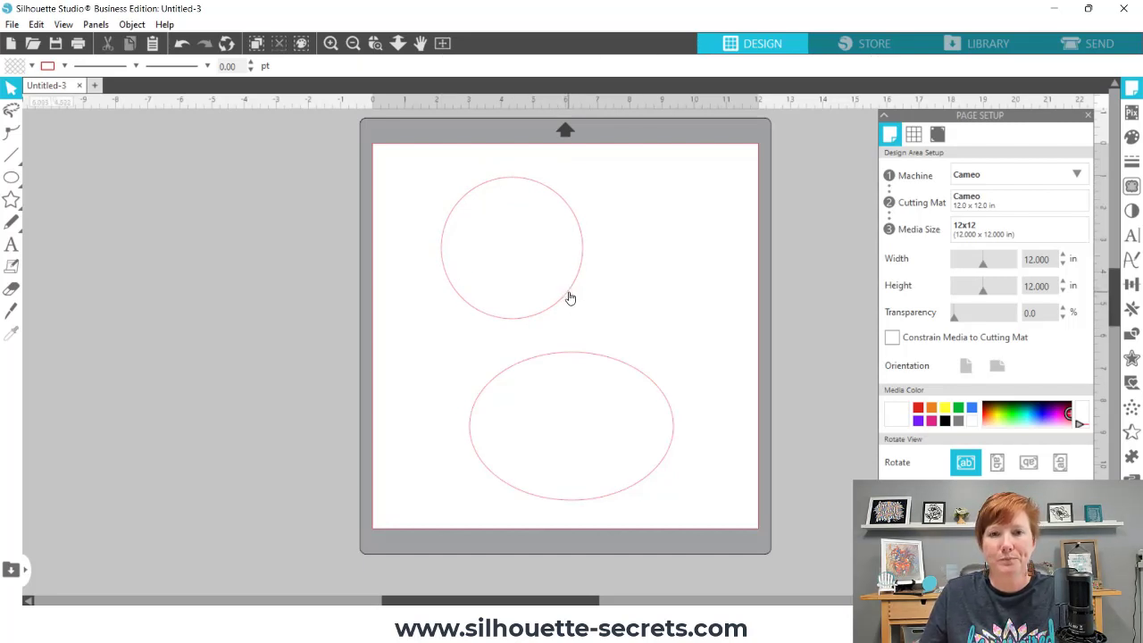
left_click(566, 297)
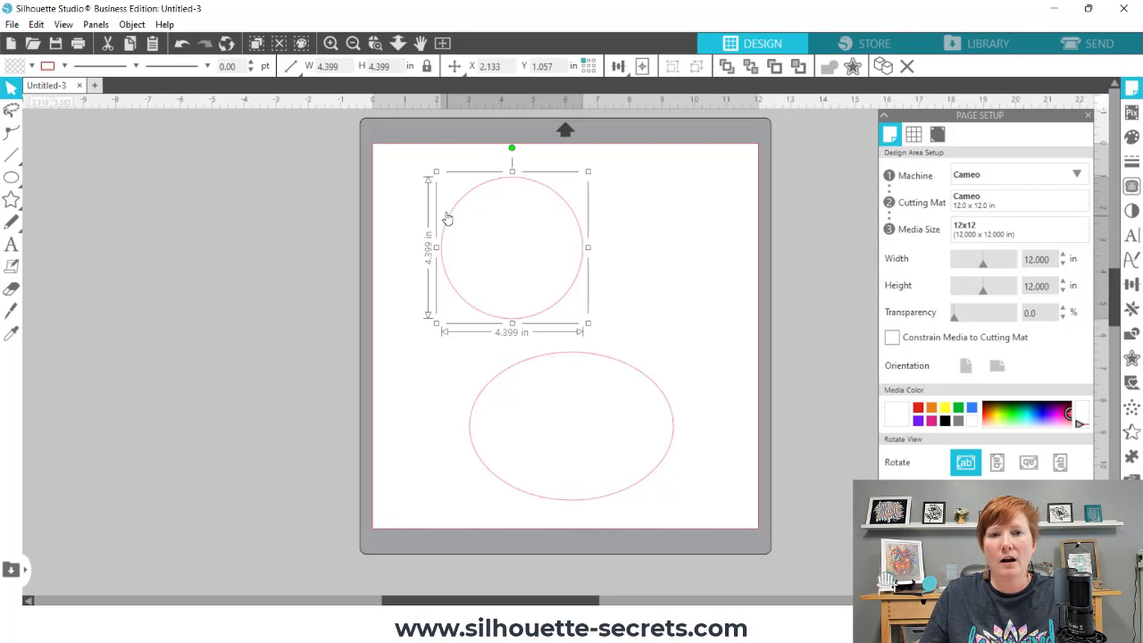
- Add the text "Text to Path" in the empty area to the left of the page
left_click(11, 246)
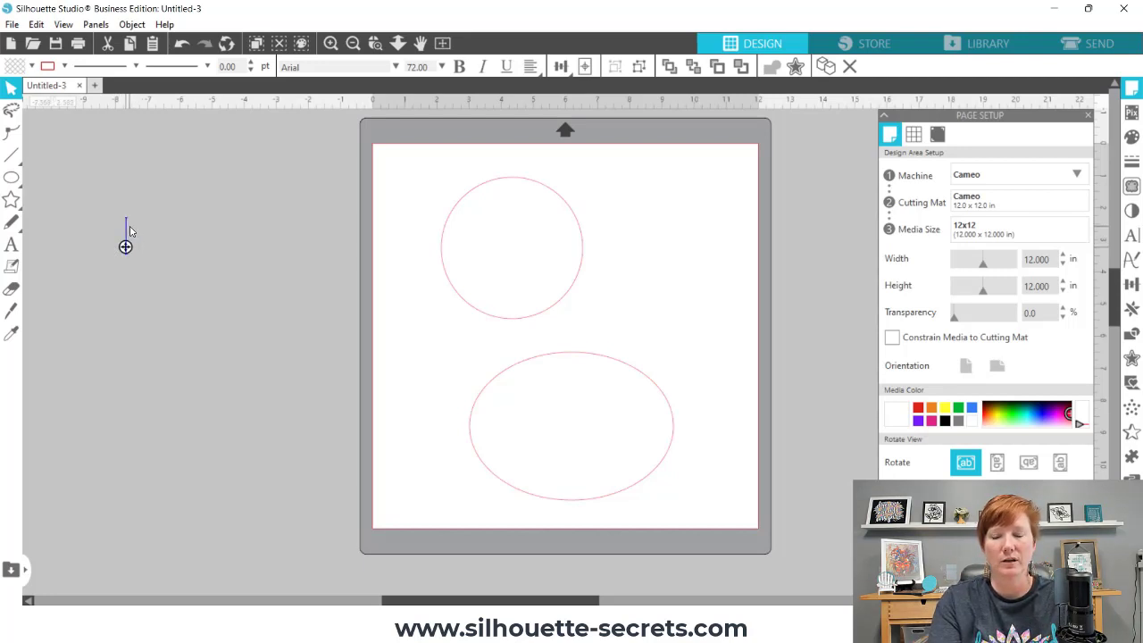
type("Text")
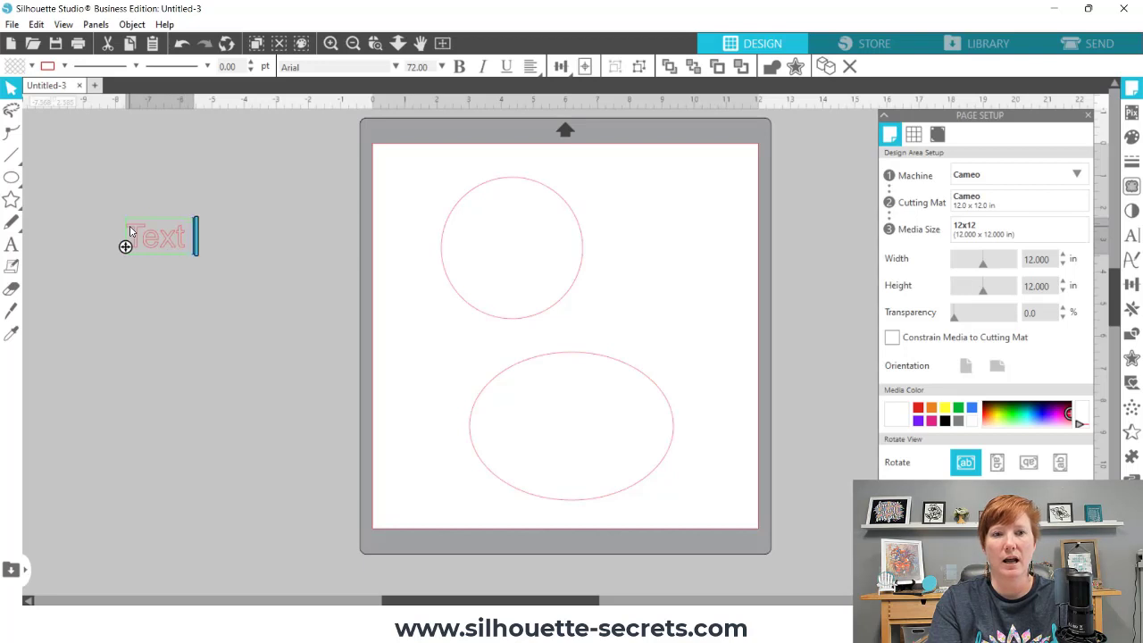
type(" to path")
key("BackSpace")
key("BackSpace")
key("BackSpace")
key("BackSpace")
type("Path")
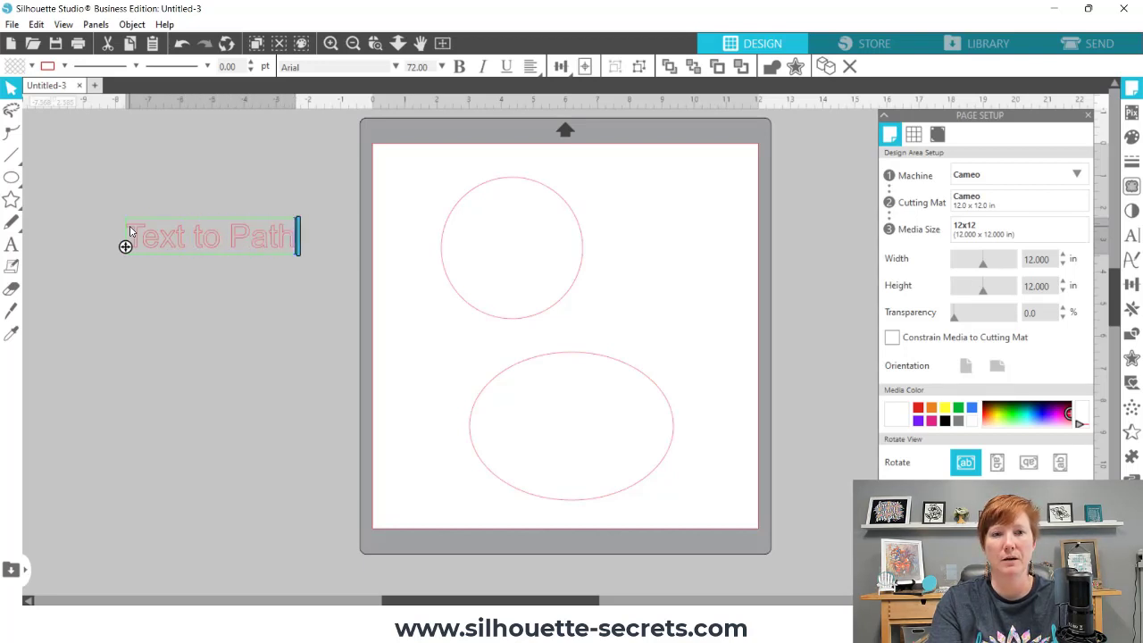
left_click(258, 297)
- Fill the "Text to Path" text with black
left_click(232, 235)
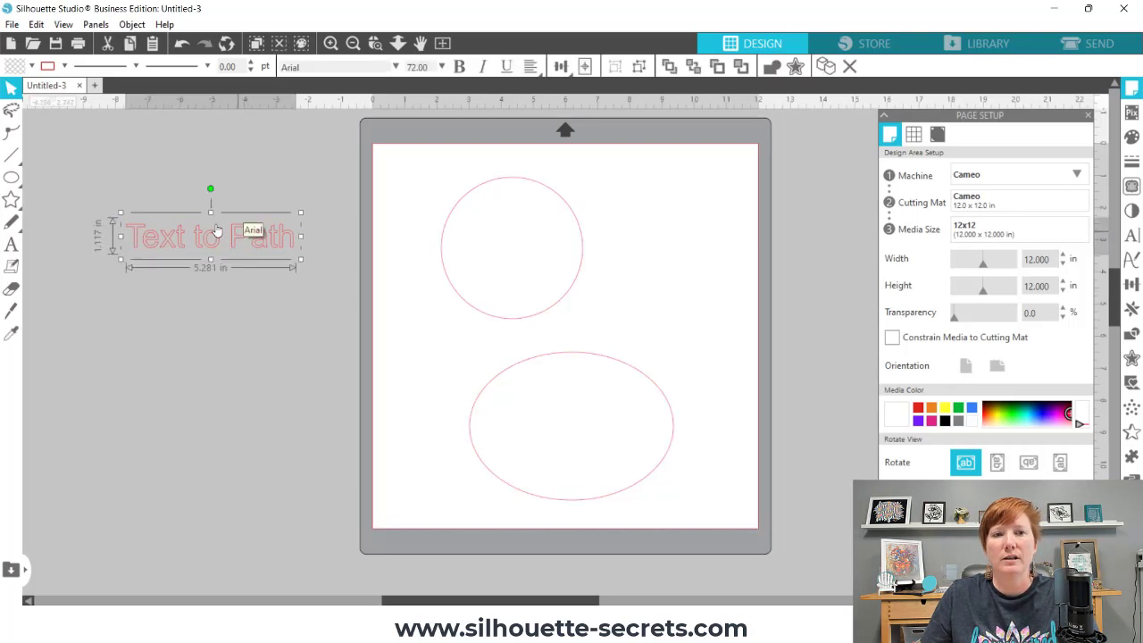
left_click(1132, 139)
left_click(916, 168)
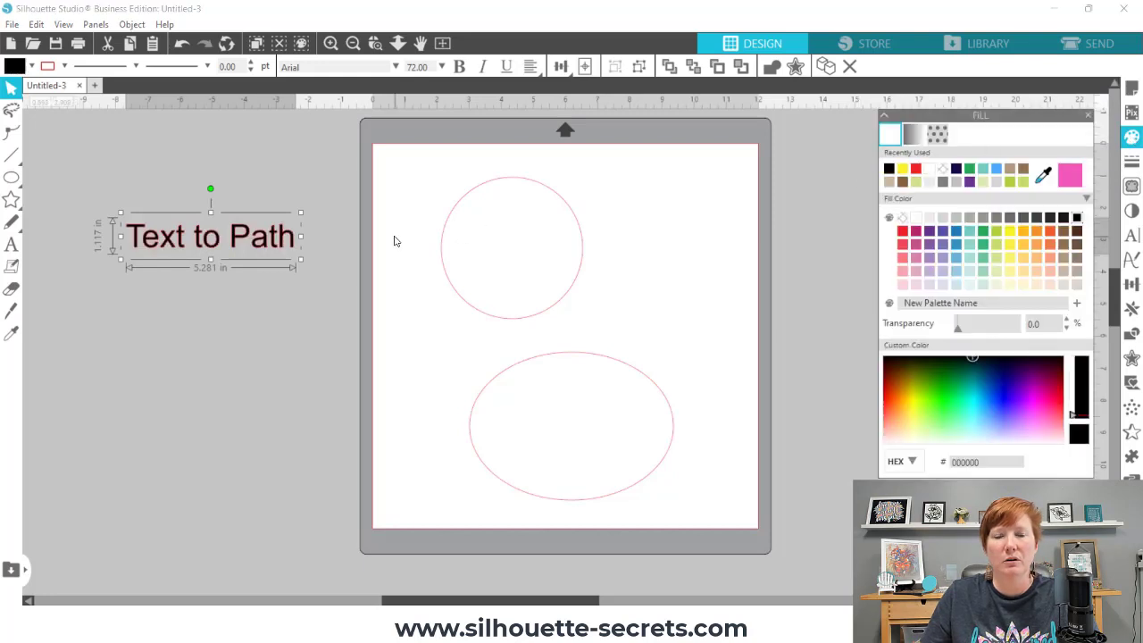
left_click(32, 66)
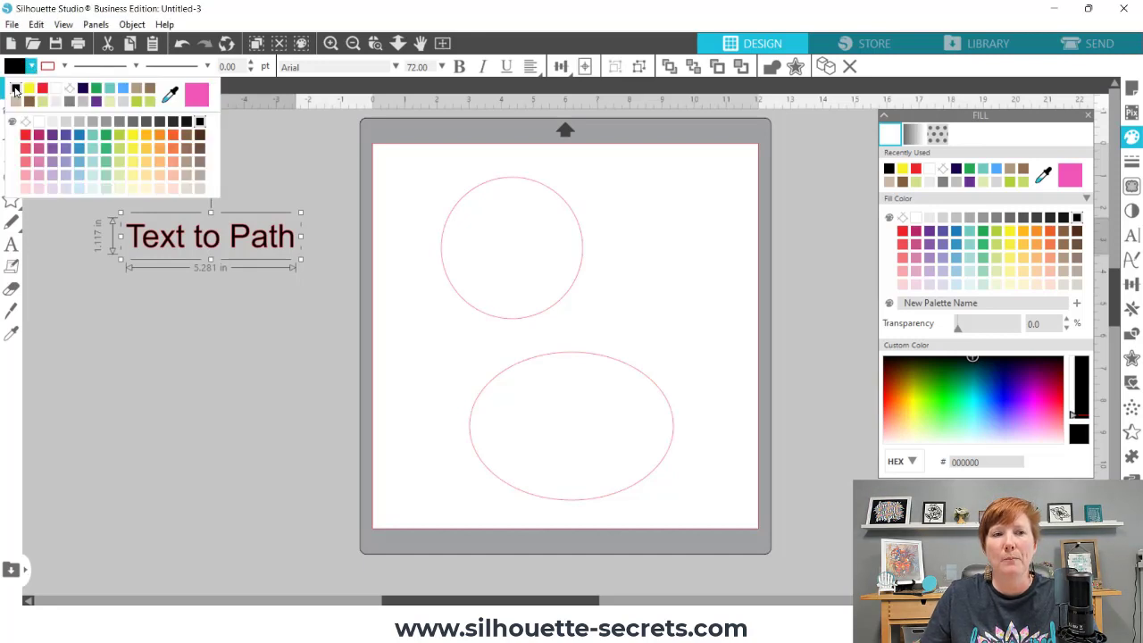
left_click(168, 242)
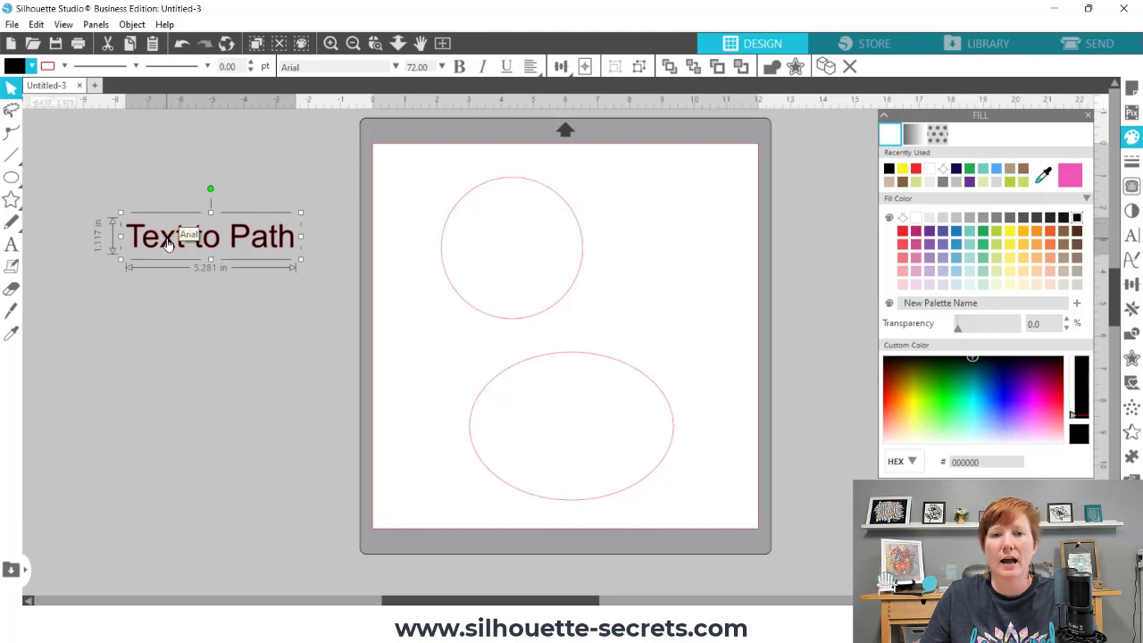
- Move the circle slightly down, closer to the ellipse
left_click_drag(522, 323, 524, 332)
left_click(524, 332)
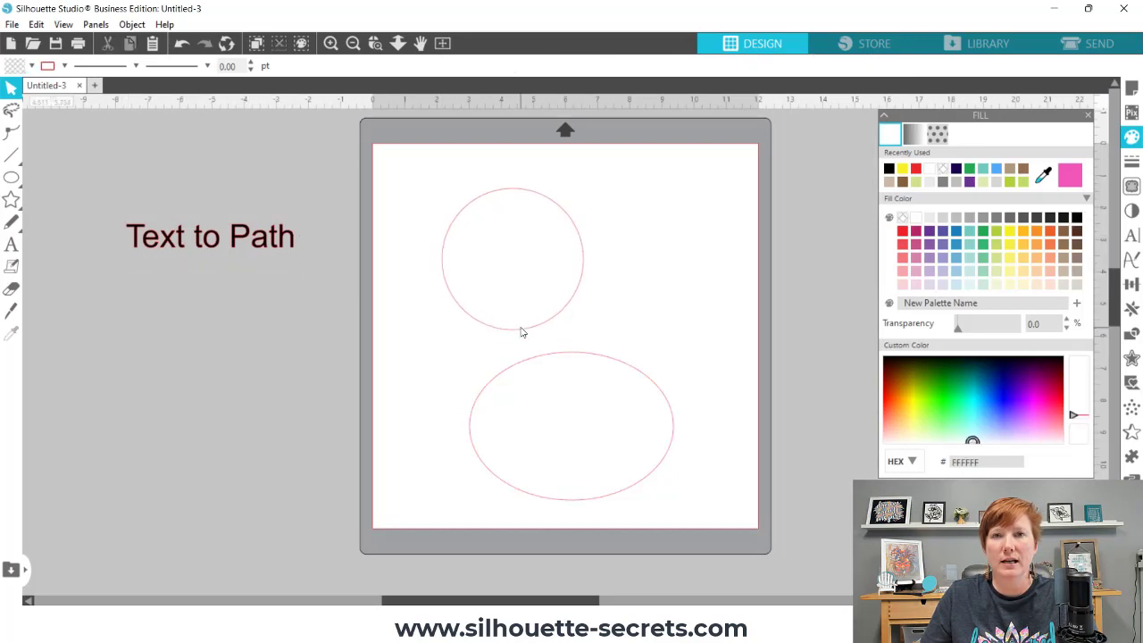
left_click(235, 231)
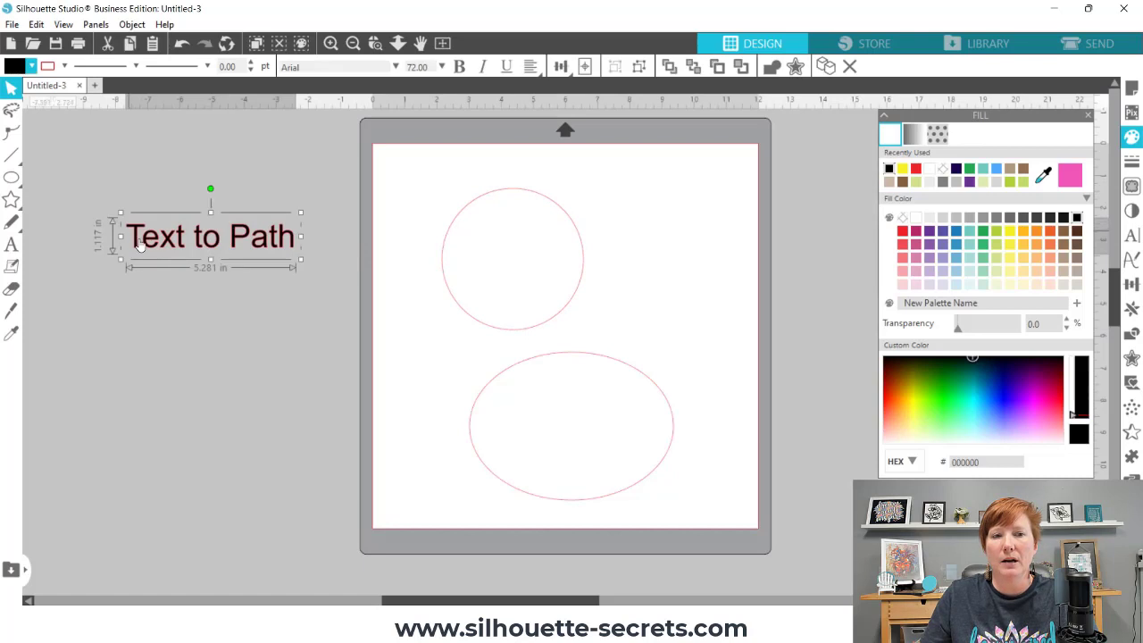
left_click(190, 323)
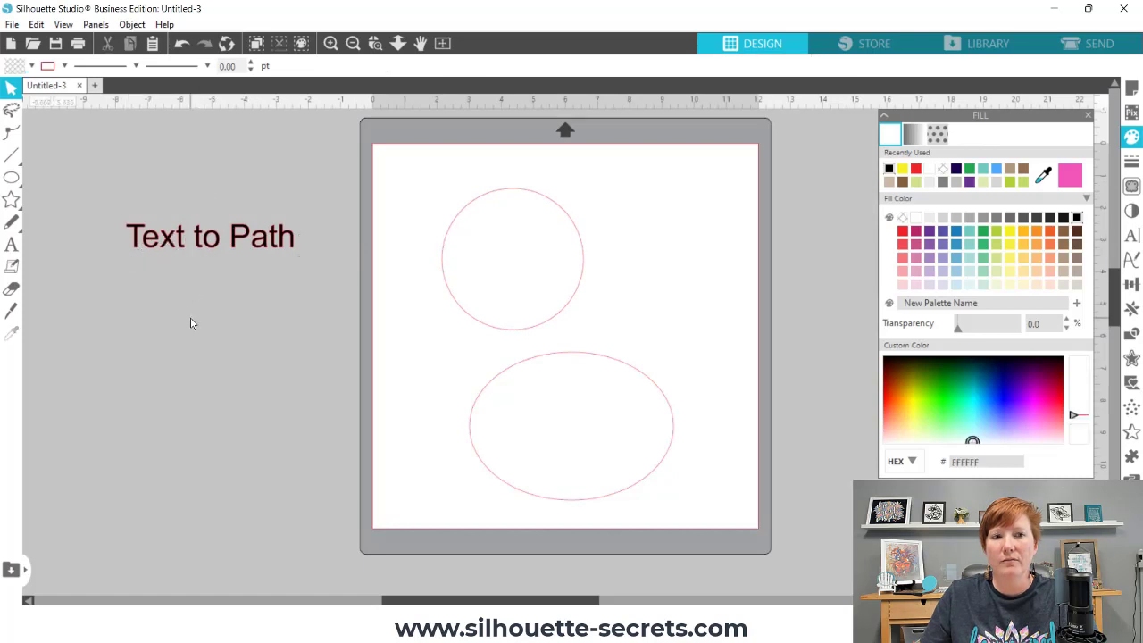
- Open the "Text to Path" text for editing to examine its edit box and handle, leaving the wording as is
double_click(179, 234)
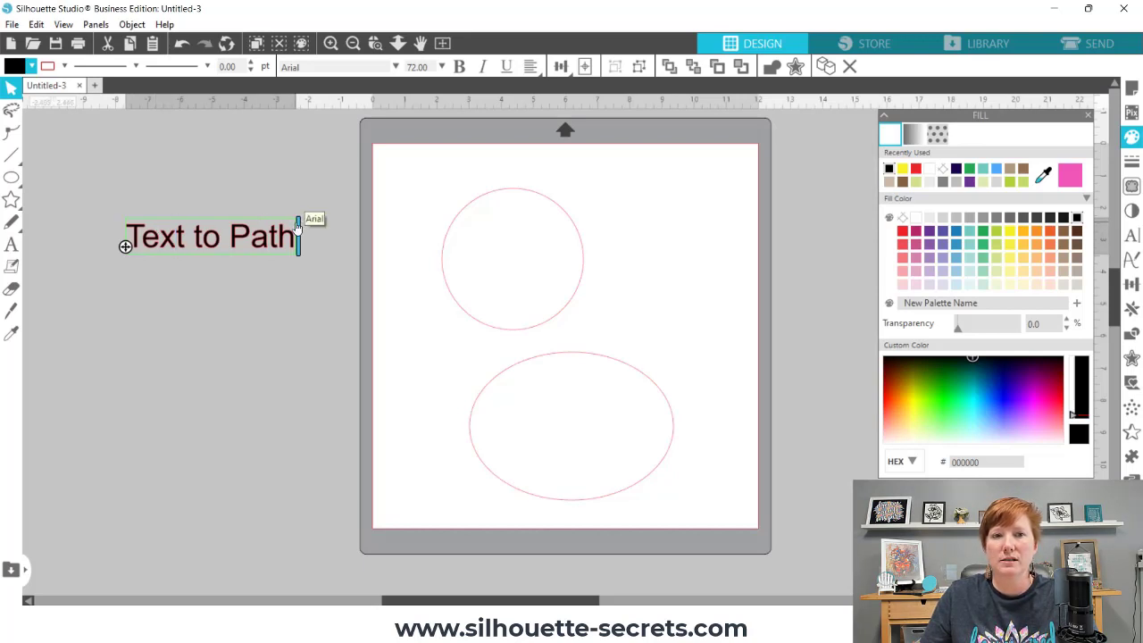
key("Escape")
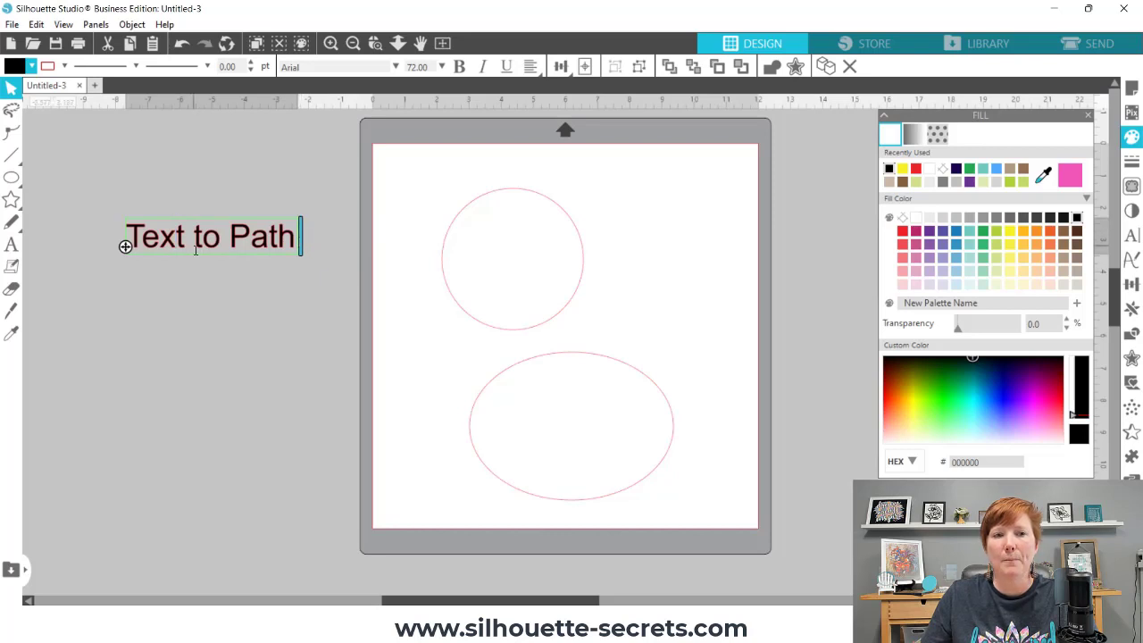
left_click(220, 301)
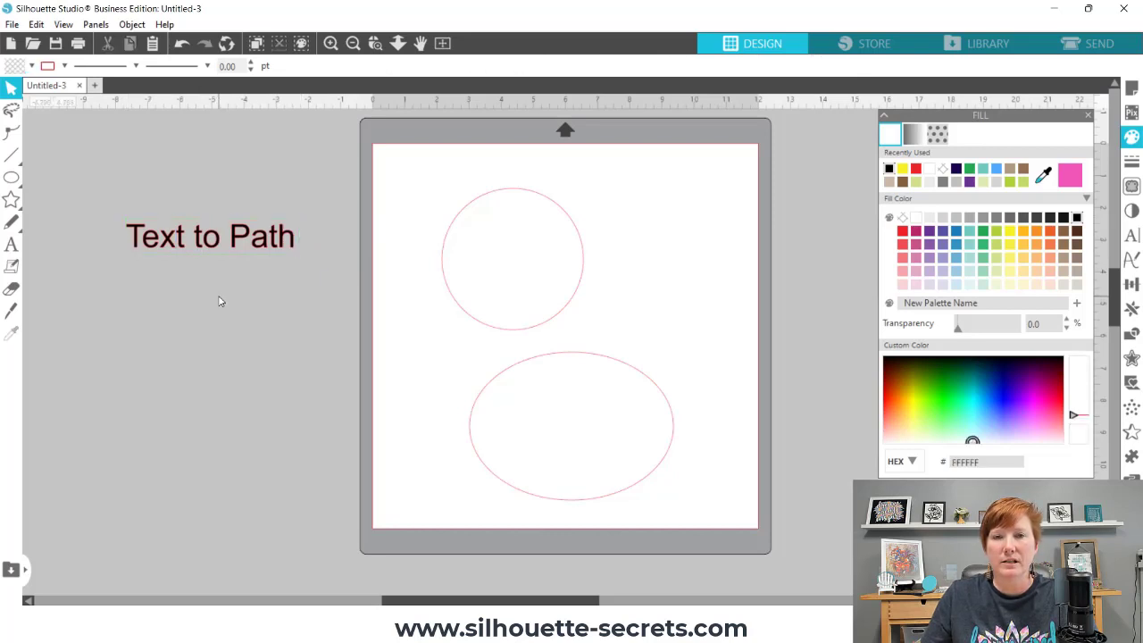
- Open the text style settings for the "Text to Path" text and browse the available fonts
left_click(212, 236)
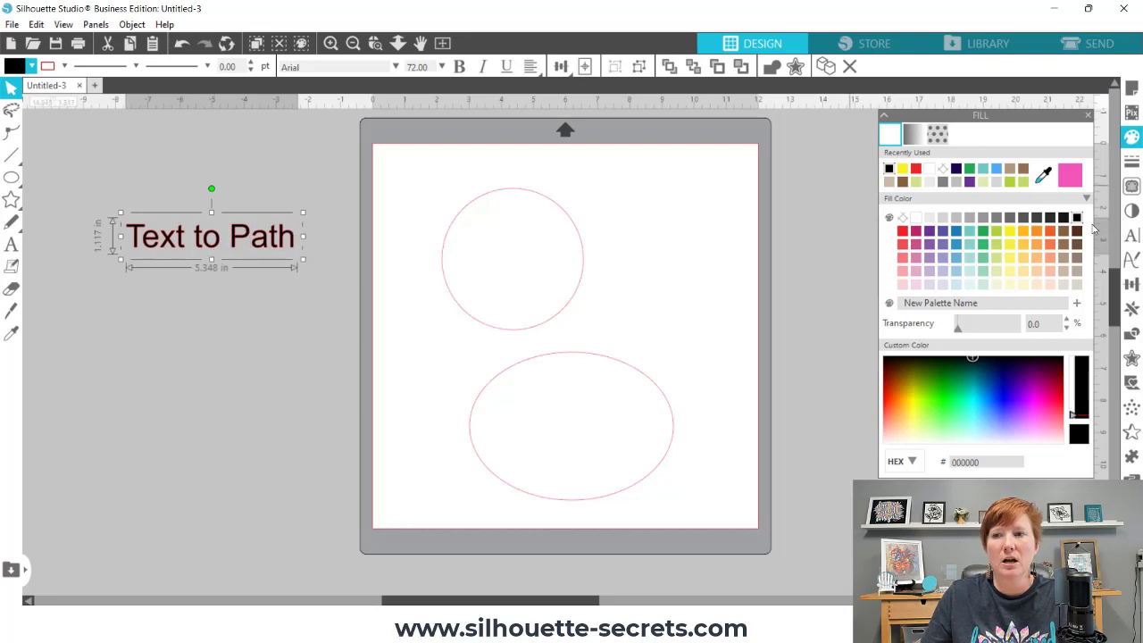
left_click(1127, 235)
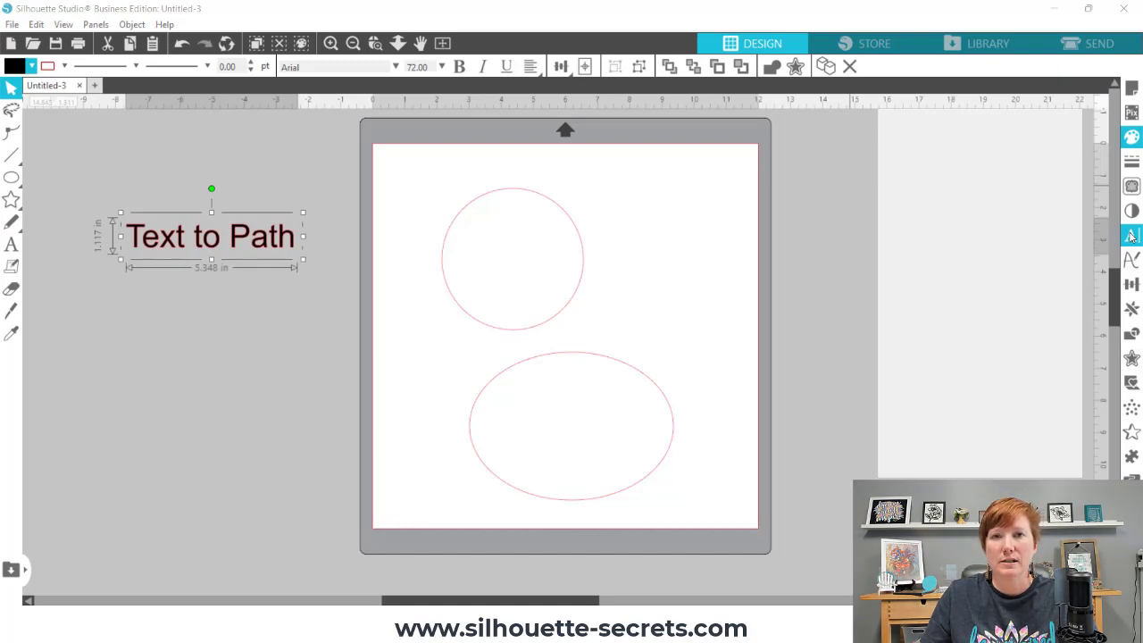
left_click(1132, 236)
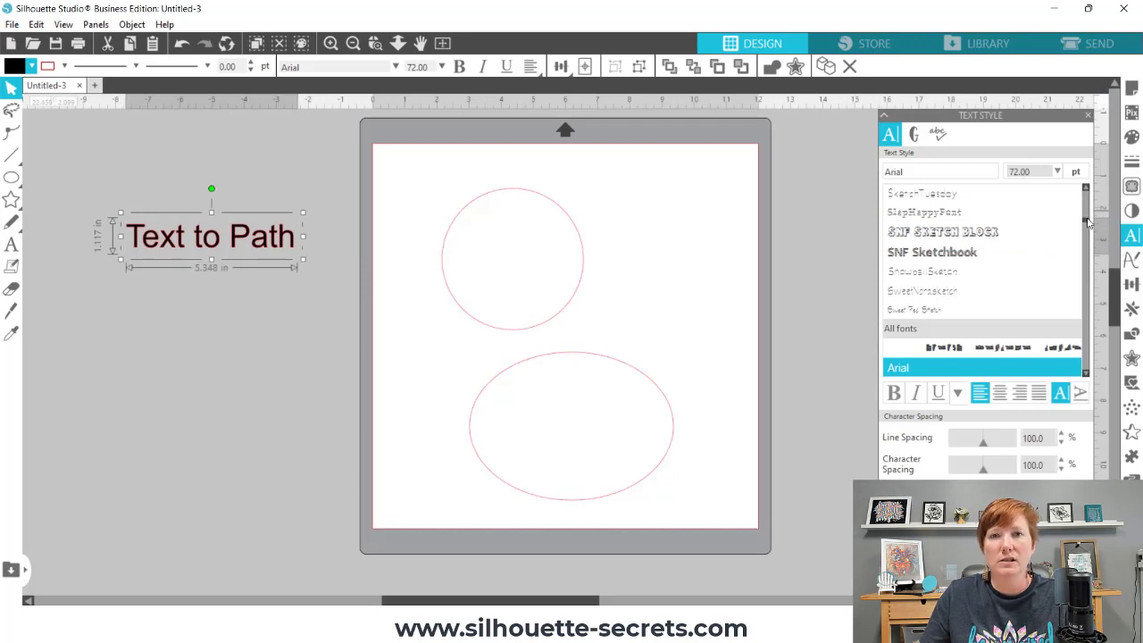
scroll(1087, 222, "down", 3)
key("Escape")
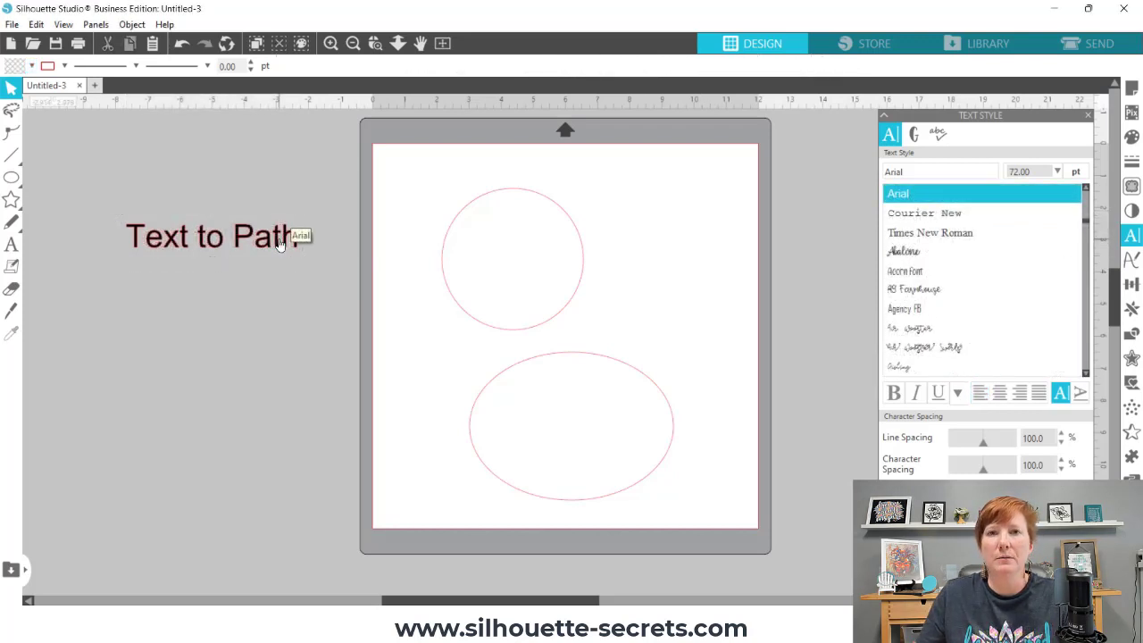
- Move the text onto the page's upper right area above the circle, and check its handle in text editing mode
left_click(179, 239)
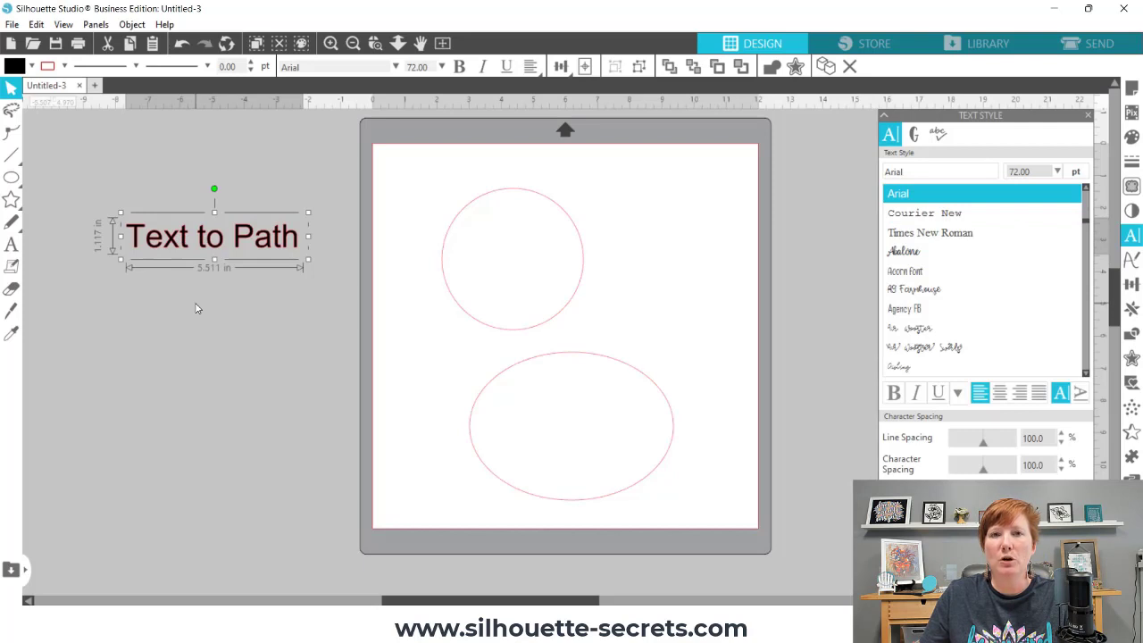
left_click_drag(200, 211, 611, 194)
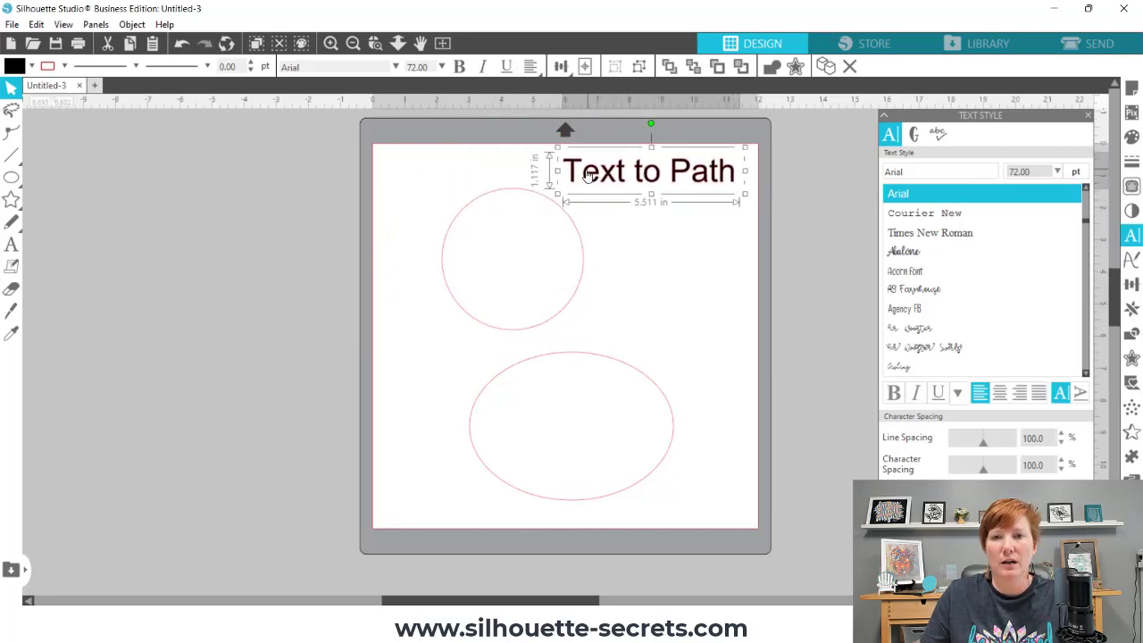
double_click(600, 177)
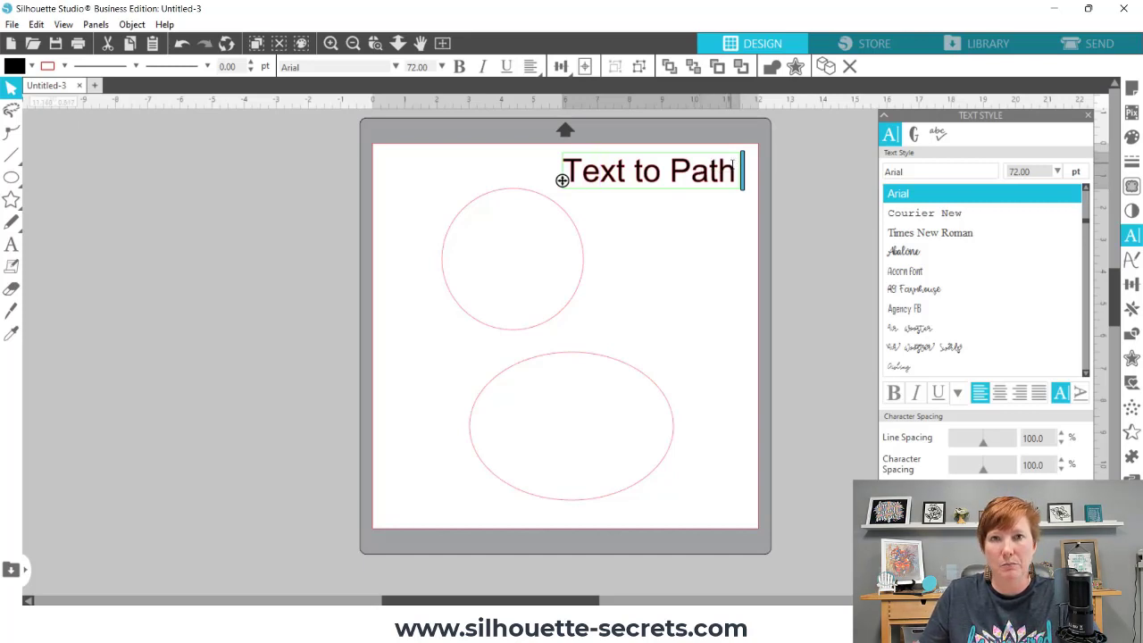
left_click(562, 181)
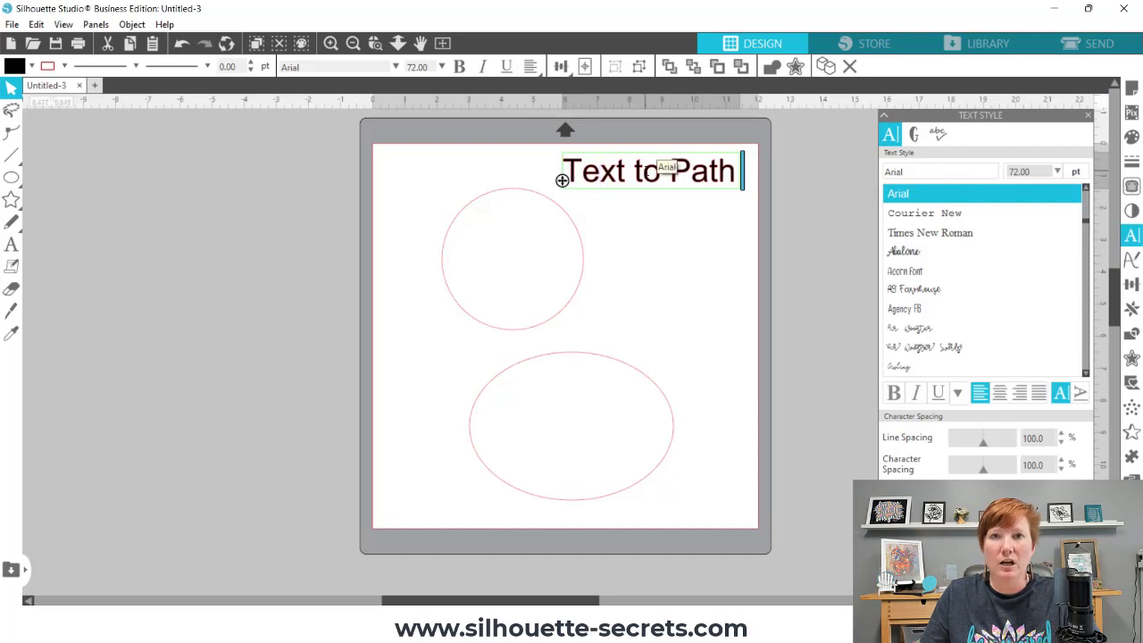
left_click(656, 233)
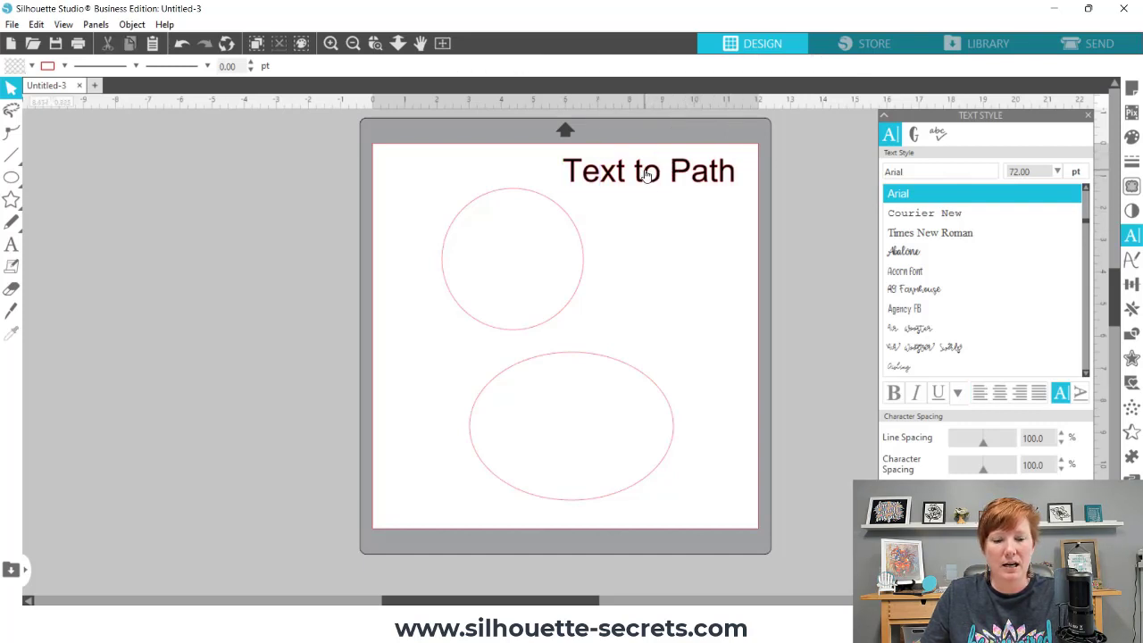
- Place a copy of the text to the left of the page and convert that copy to a path
left_click_drag(648, 174, 231, 198)
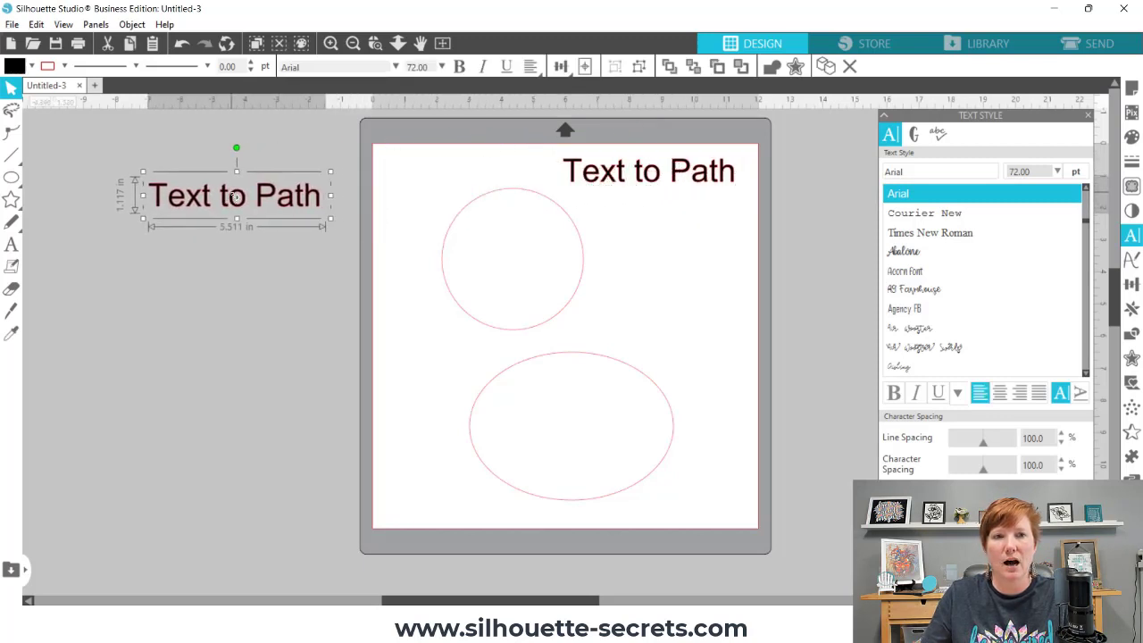
right_click(206, 196)
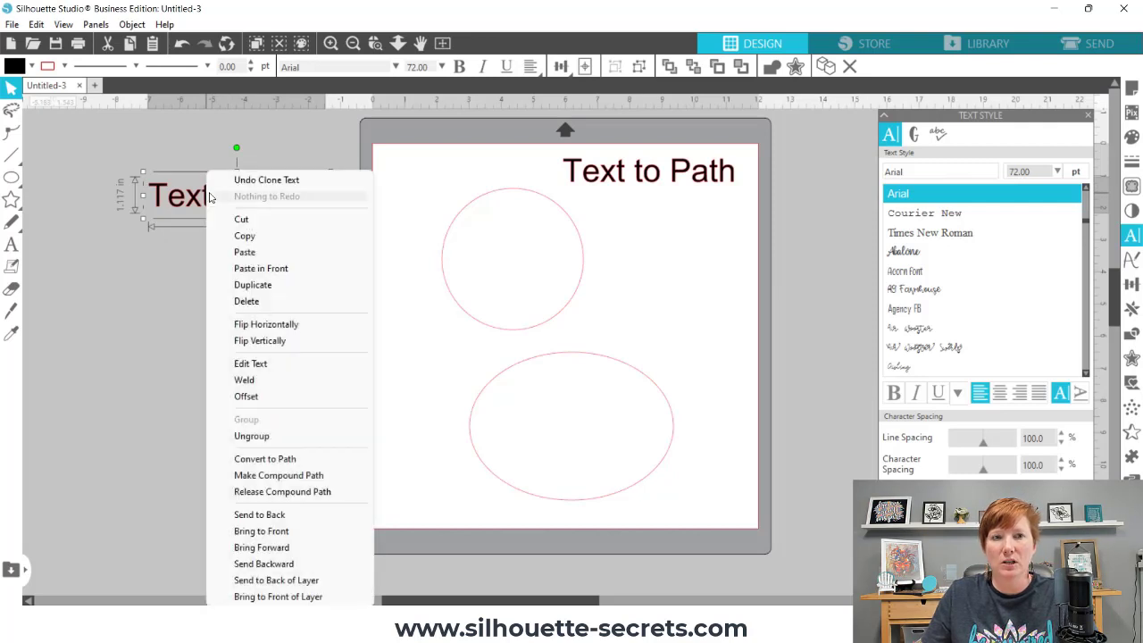
left_click(268, 458)
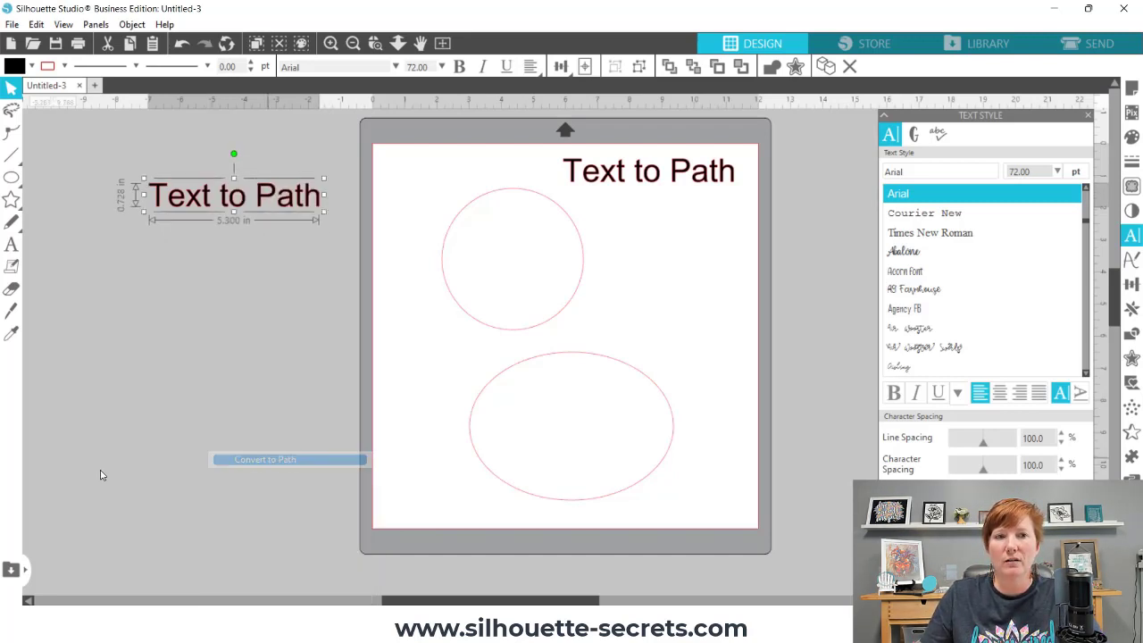
left_click(223, 206)
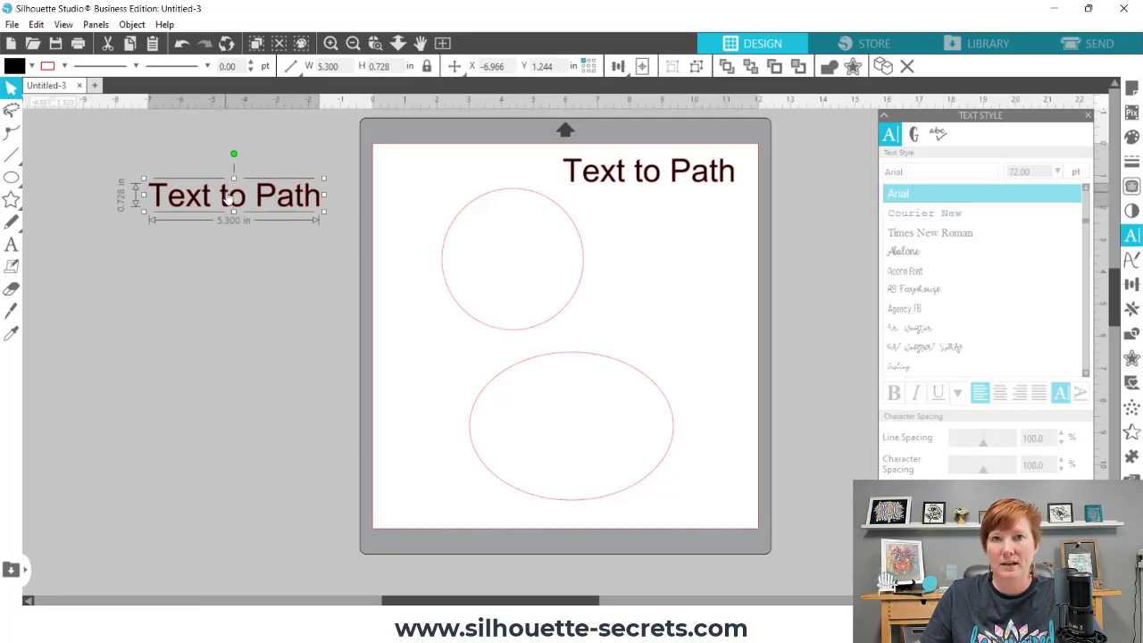
left_click_drag(229, 198, 168, 169)
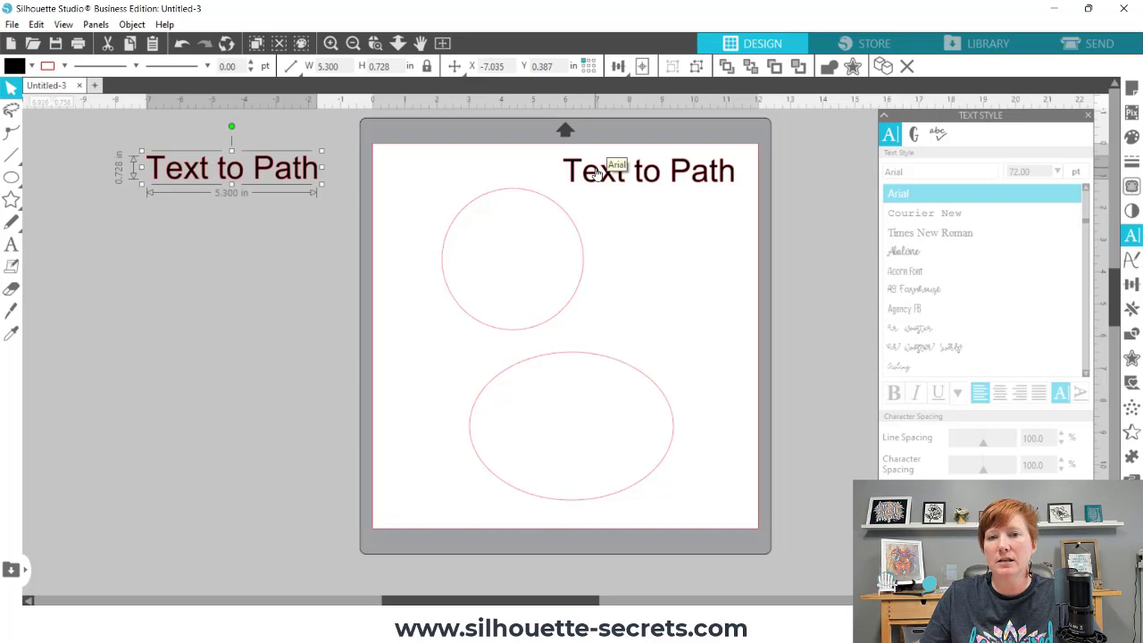
- Attach the "Text to Path" text to the circle's upper curve, and pull it back off to the page's upper right
double_click(596, 173)
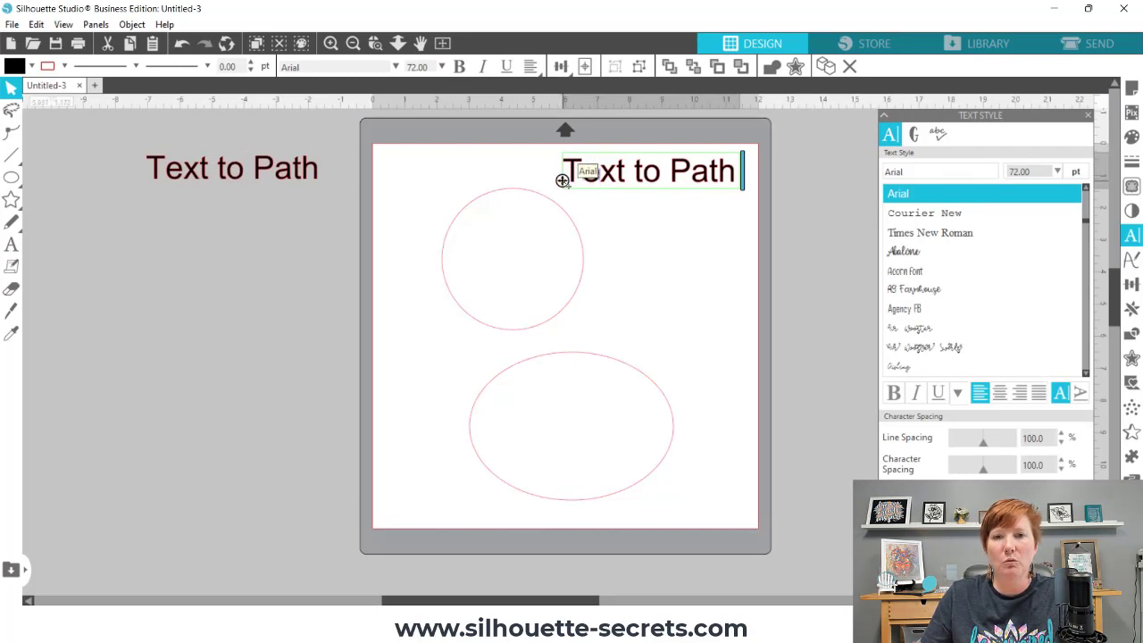
left_click_drag(563, 181, 448, 228)
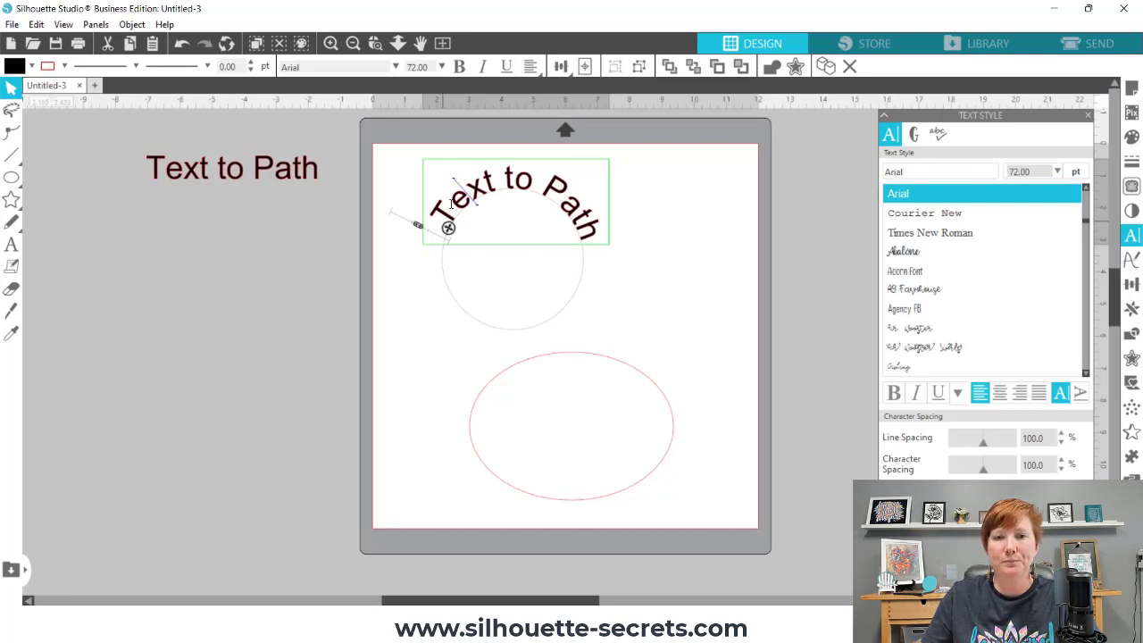
mouse_move(418, 223)
left_mouse_down()
mouse_move(439, 178)
mouse_move(498, 141)
mouse_move(655, 158)
mouse_move(661, 198)
mouse_move(652, 161)
mouse_move(454, 179)
mouse_move(462, 209)
mouse_move(446, 232)
mouse_move(556, 179)
mouse_move(658, 170)
mouse_move(696, 230)
mouse_move(632, 324)
mouse_move(490, 384)
mouse_move(592, 309)
mouse_move(640, 183)
mouse_move(579, 179)
left_mouse_up()
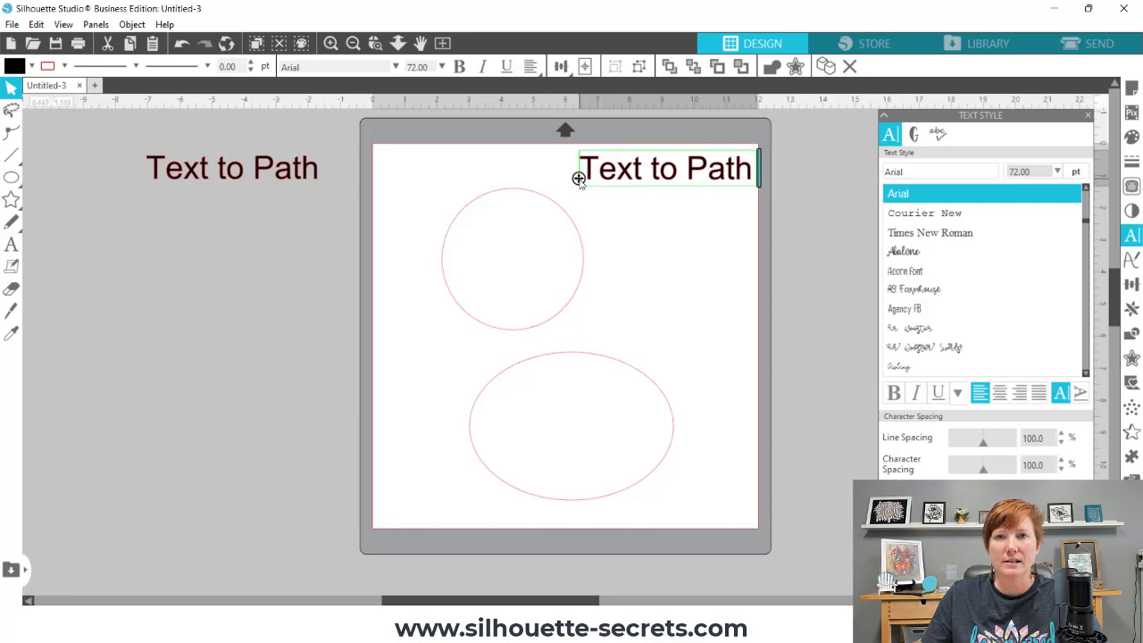
- Move the ellipse off the page to the left, and open the "Text to Path" text at the upper right for editing
left_click_drag(586, 357, 220, 375)
left_click(613, 175)
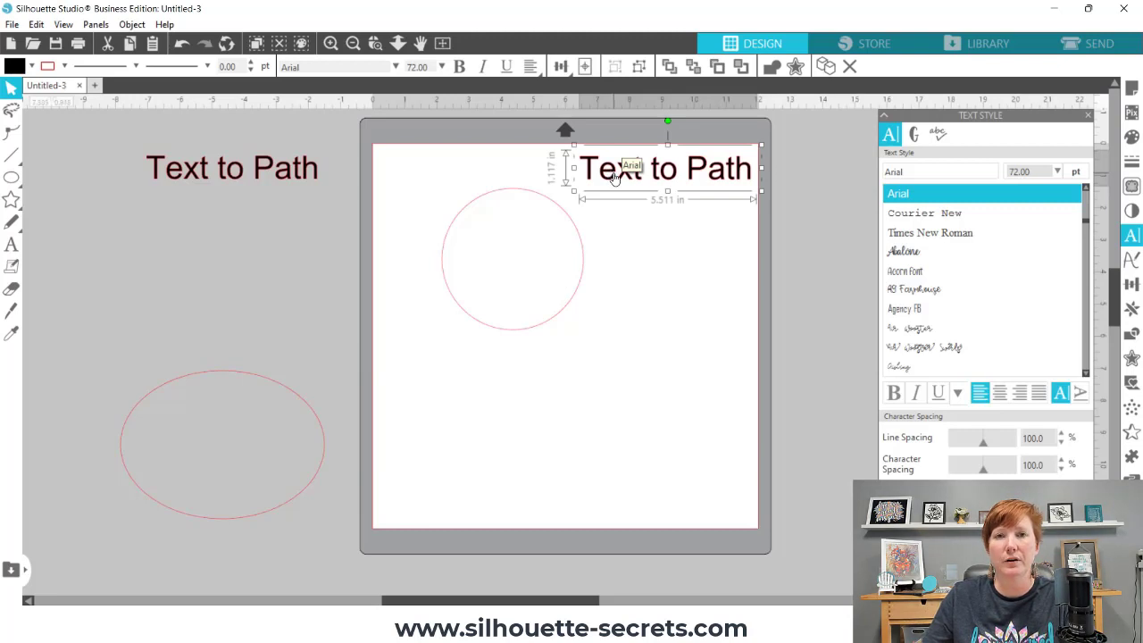
left_click(617, 242)
double_click(611, 170)
left_click(617, 169)
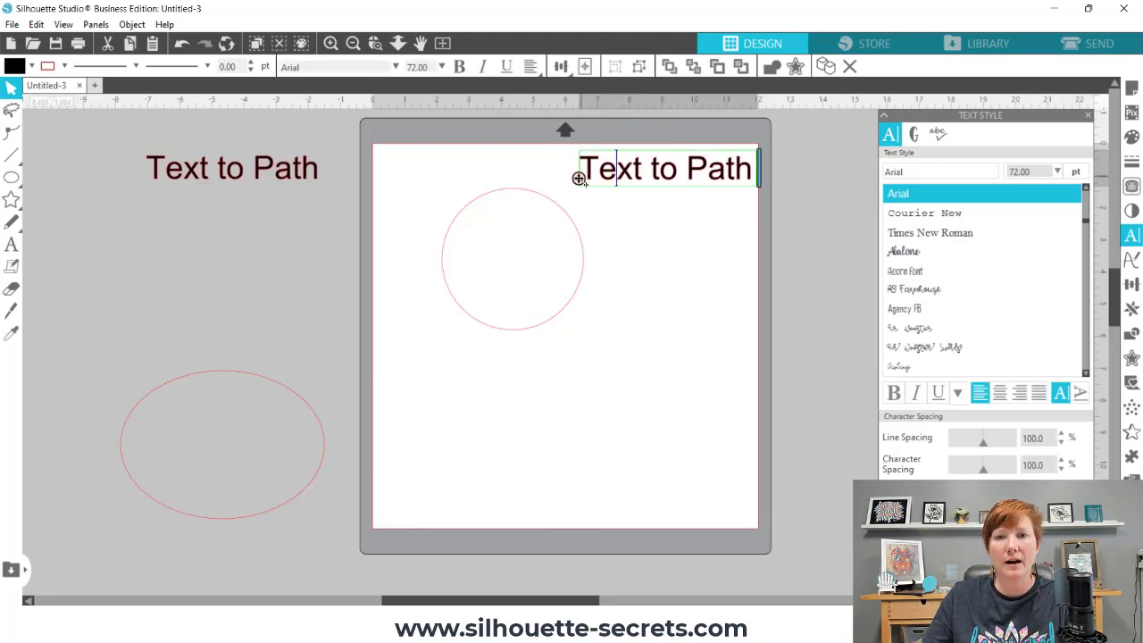
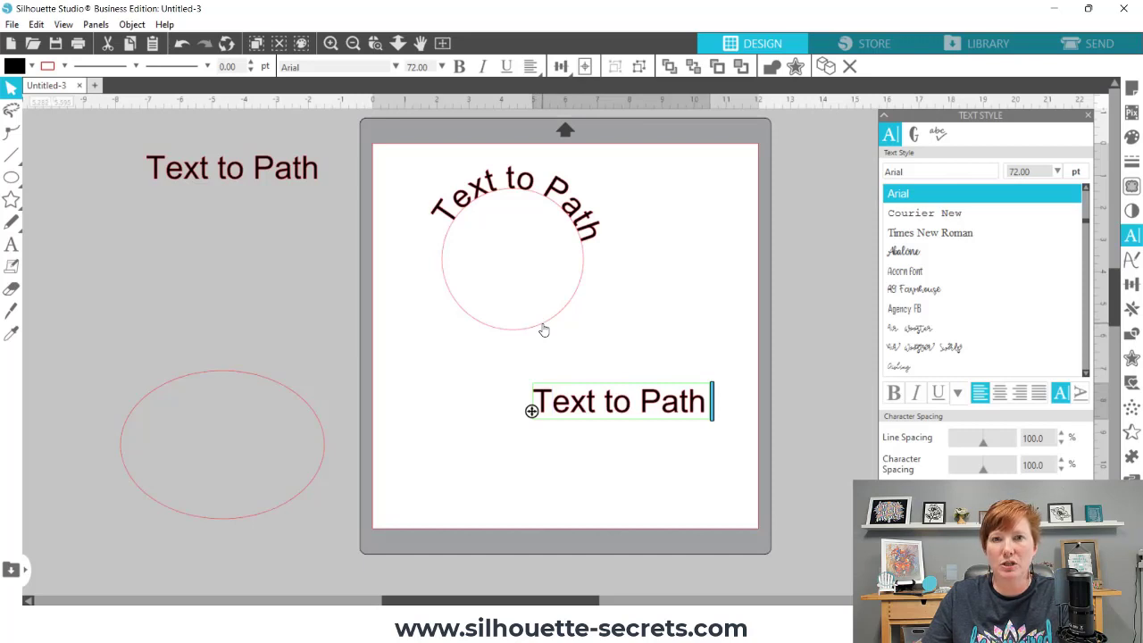
- Move the curved text off the page to the right, and attach the lower text copy inside the circle's bottom curve
left_click(491, 185)
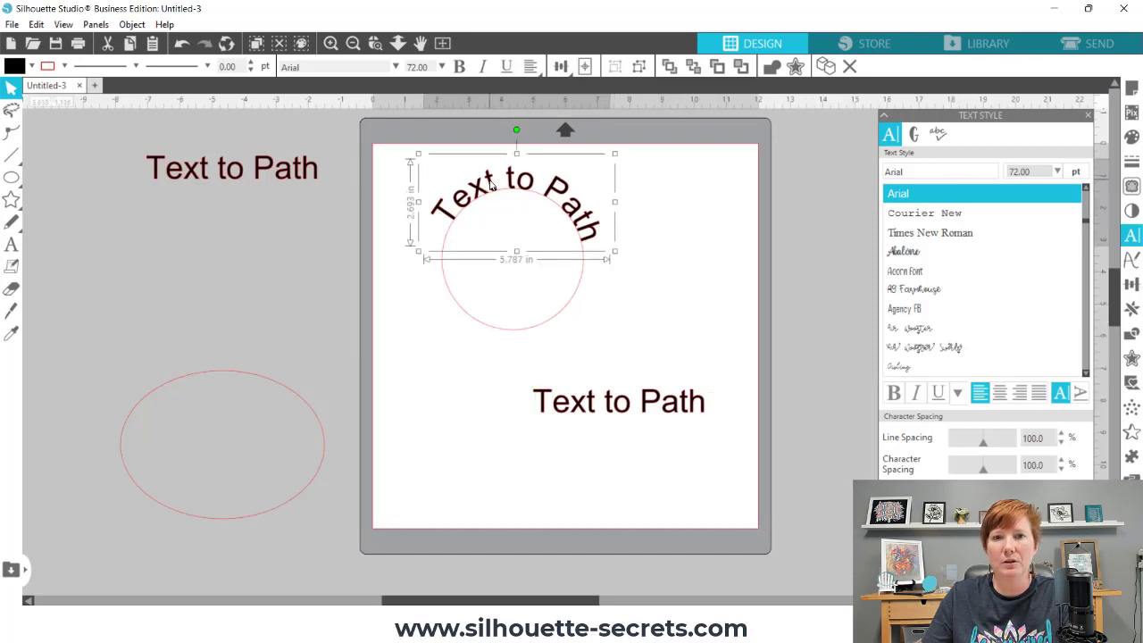
left_click_drag(491, 185, 790, 185)
left_click(561, 407)
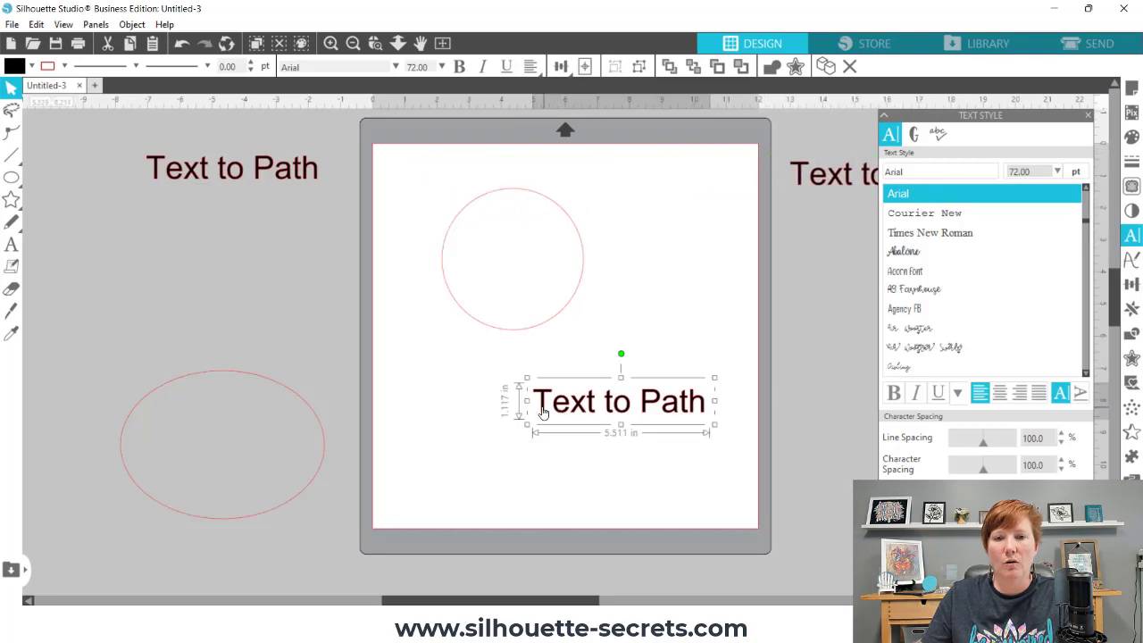
double_click(560, 407)
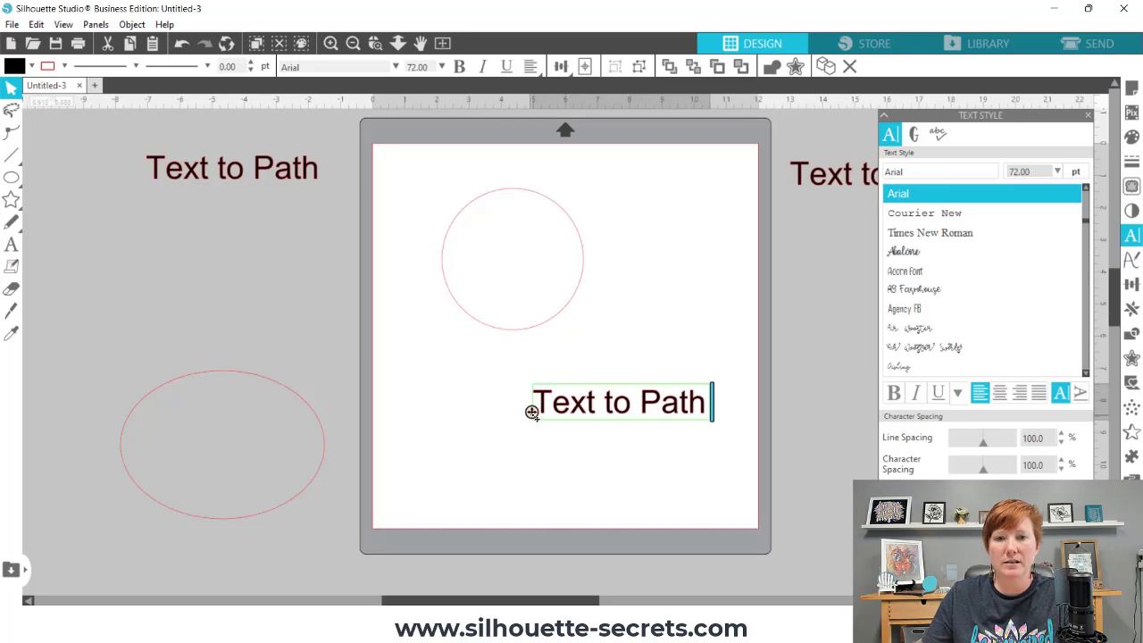
left_click_drag(532, 412, 446, 284)
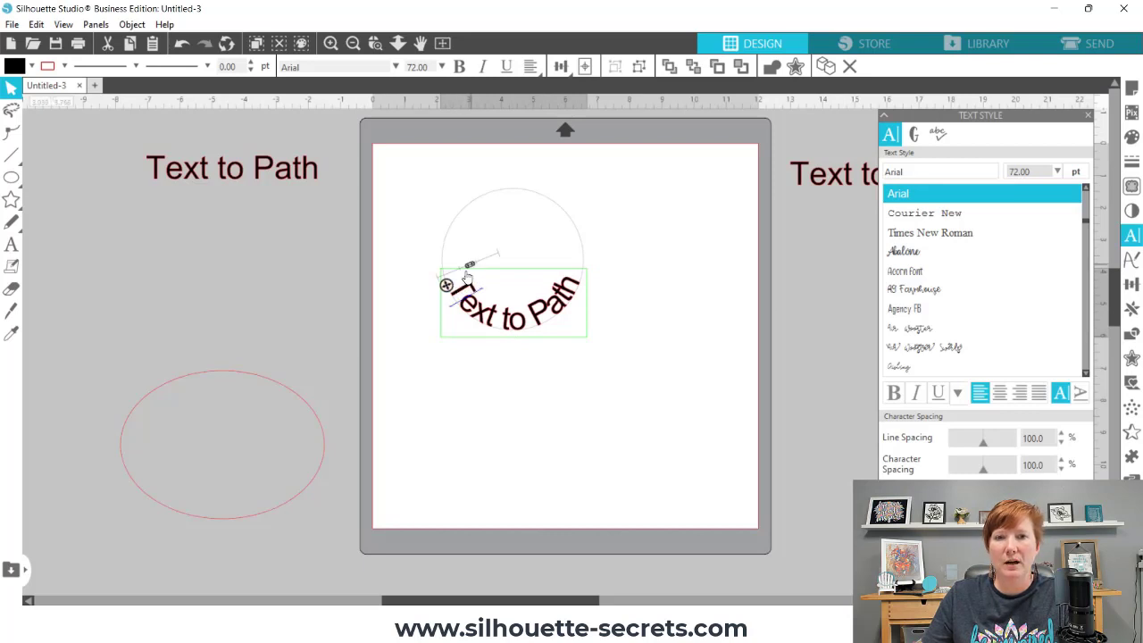
- Slide the text along the inside of the circle so that it starts at the circle's left side
mouse_move(446, 283)
left_mouse_down()
mouse_move(450, 303)
mouse_move(479, 322)
mouse_move(514, 279)
mouse_move(508, 252)
mouse_move(492, 328)
mouse_move(446, 284)
left_mouse_up()
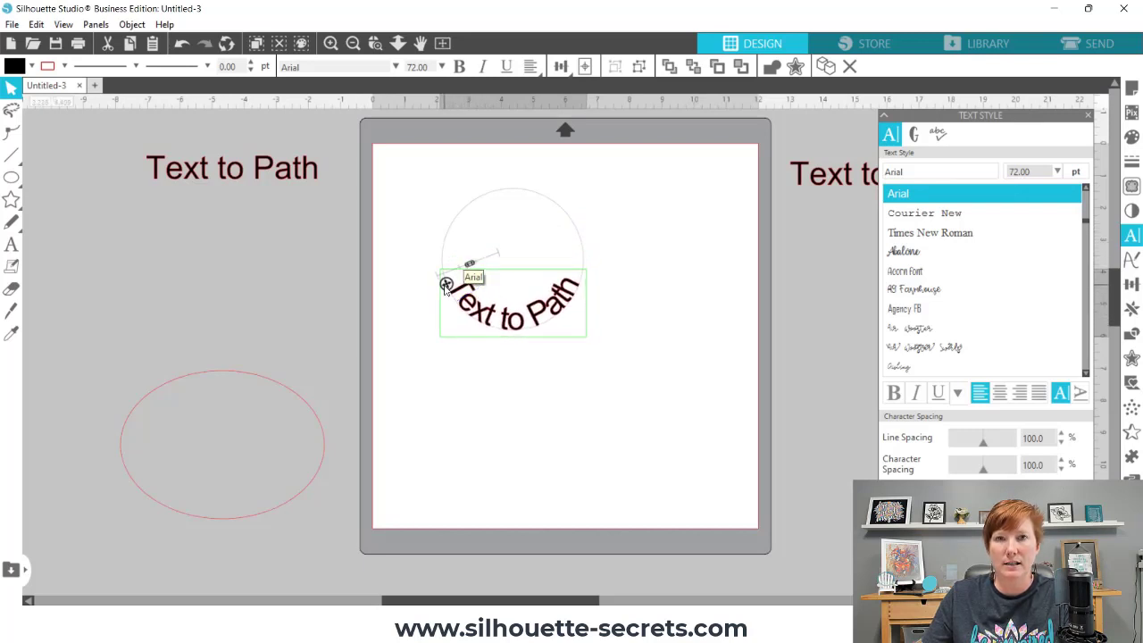
left_click_drag(446, 284, 468, 258)
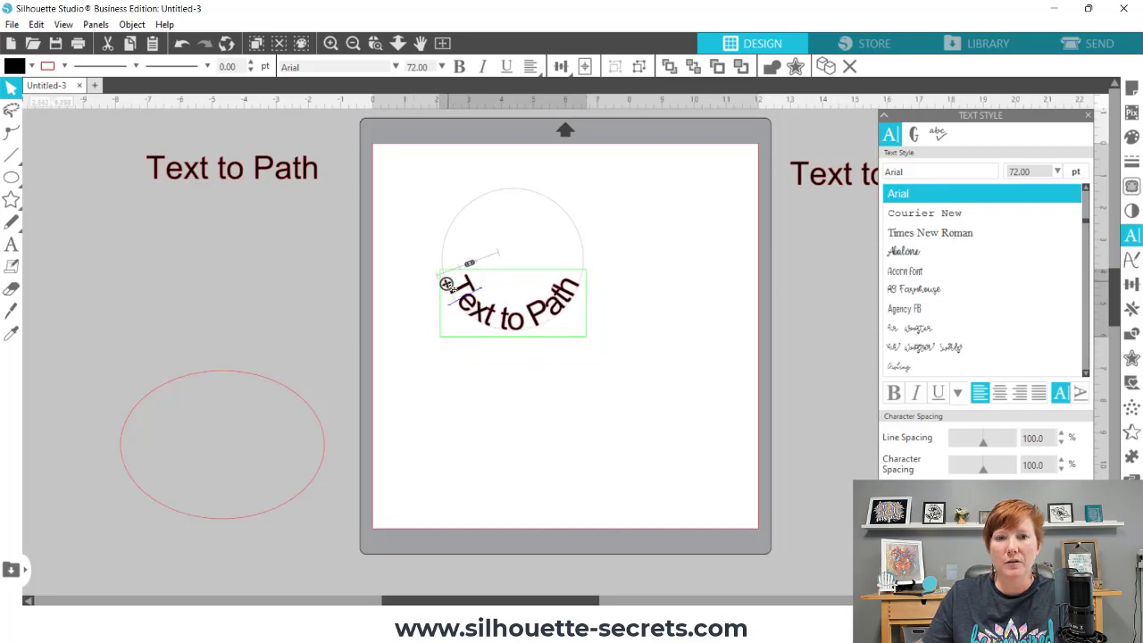
left_click_drag(446, 283, 474, 263)
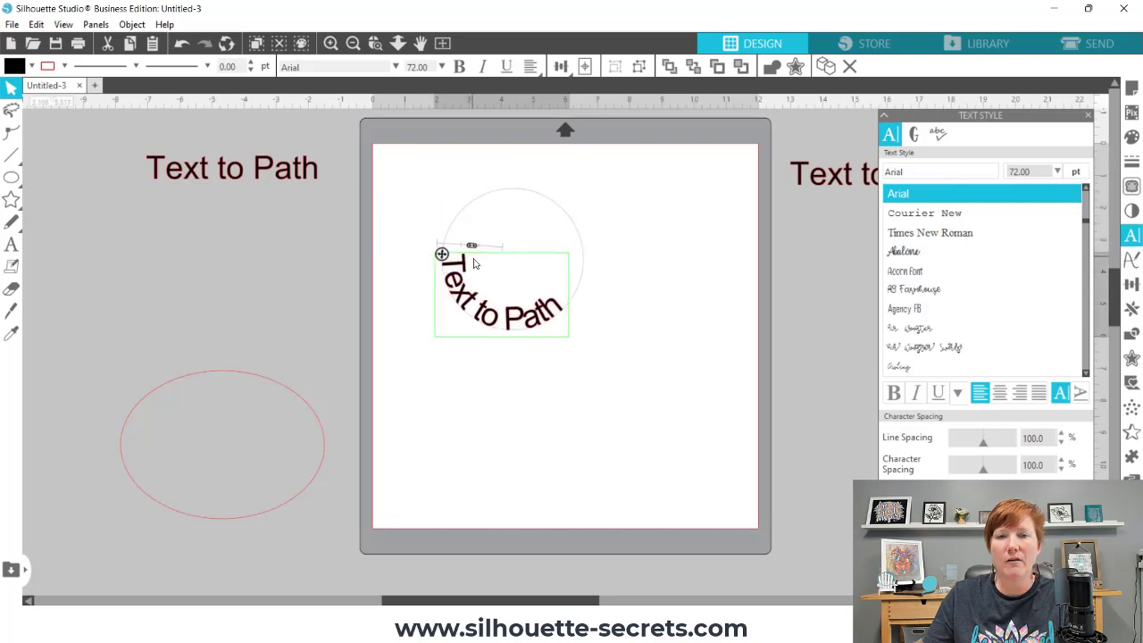
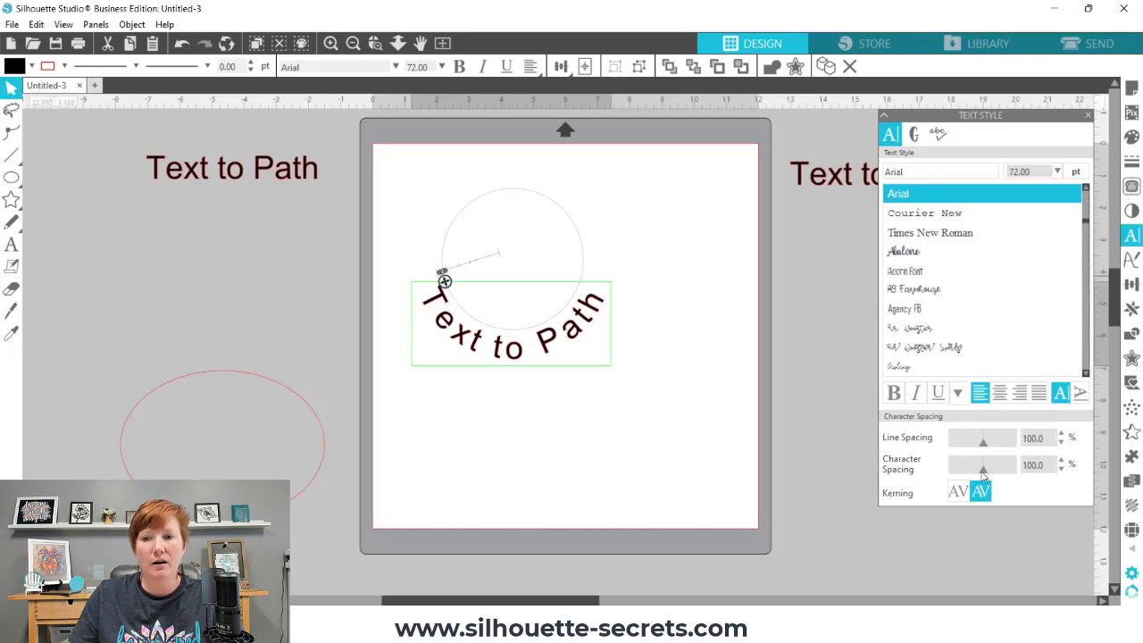
- Reduce the curved text's character spacing to 80%
left_click(1062, 470)
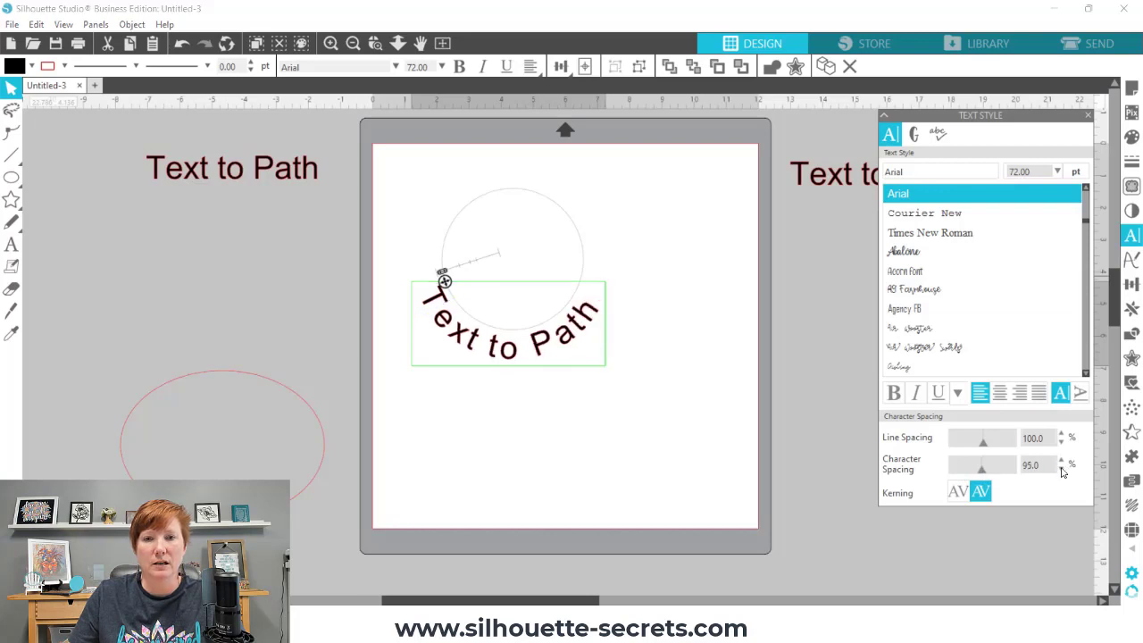
left_click(1062, 472)
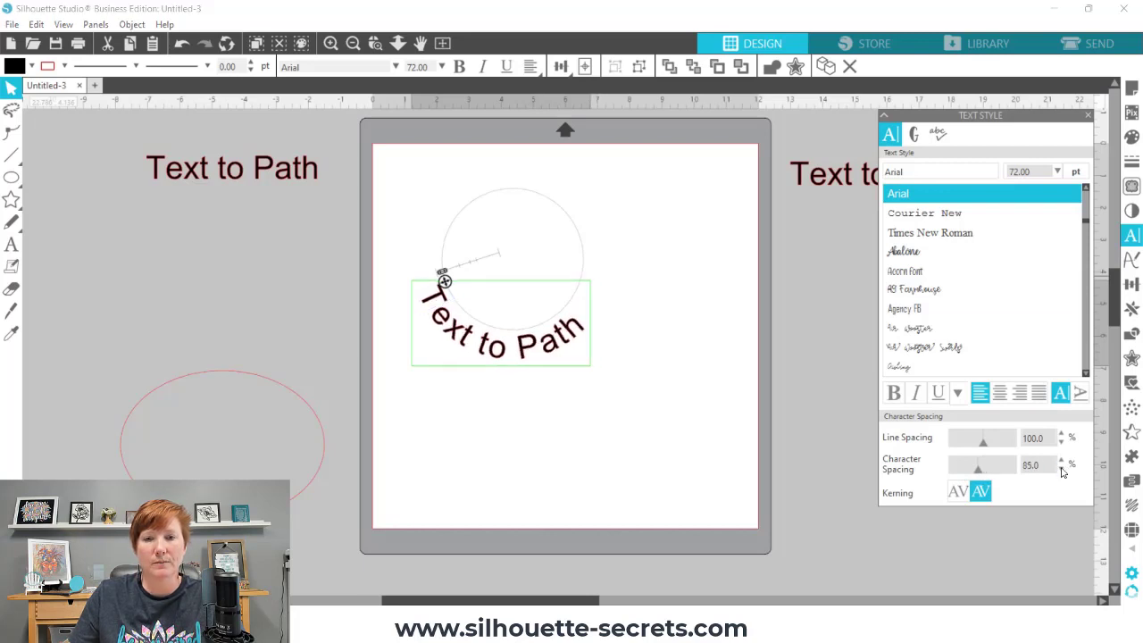
left_click(1062, 473)
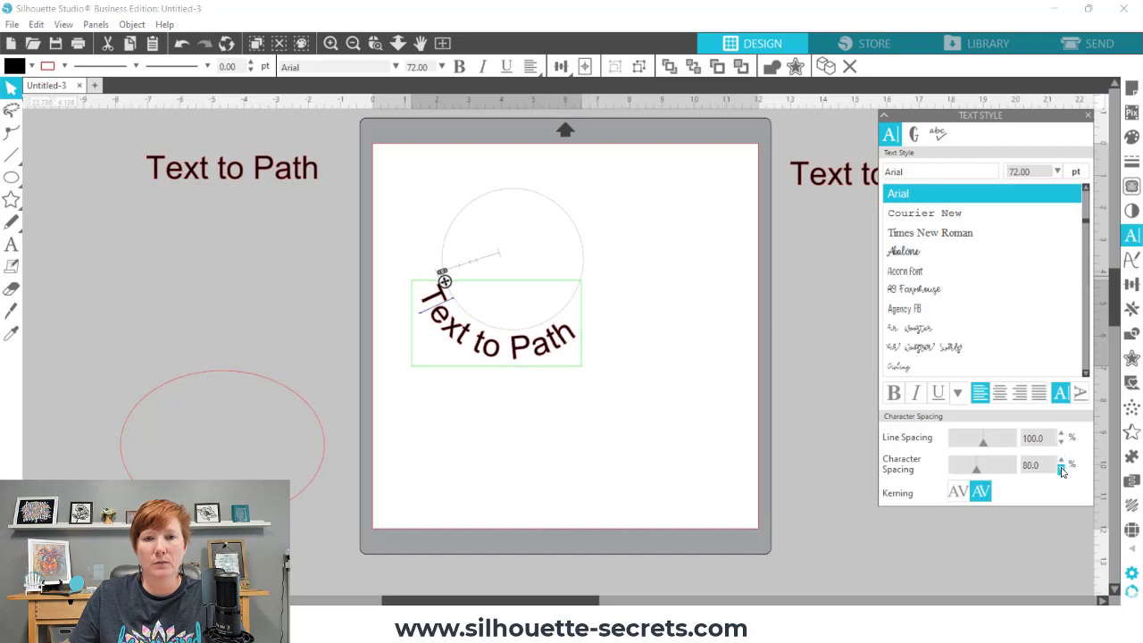
- Slide the curved text along the circle until it is centred under the bottom, and leave text editing
left_click_drag(444, 282, 454, 297)
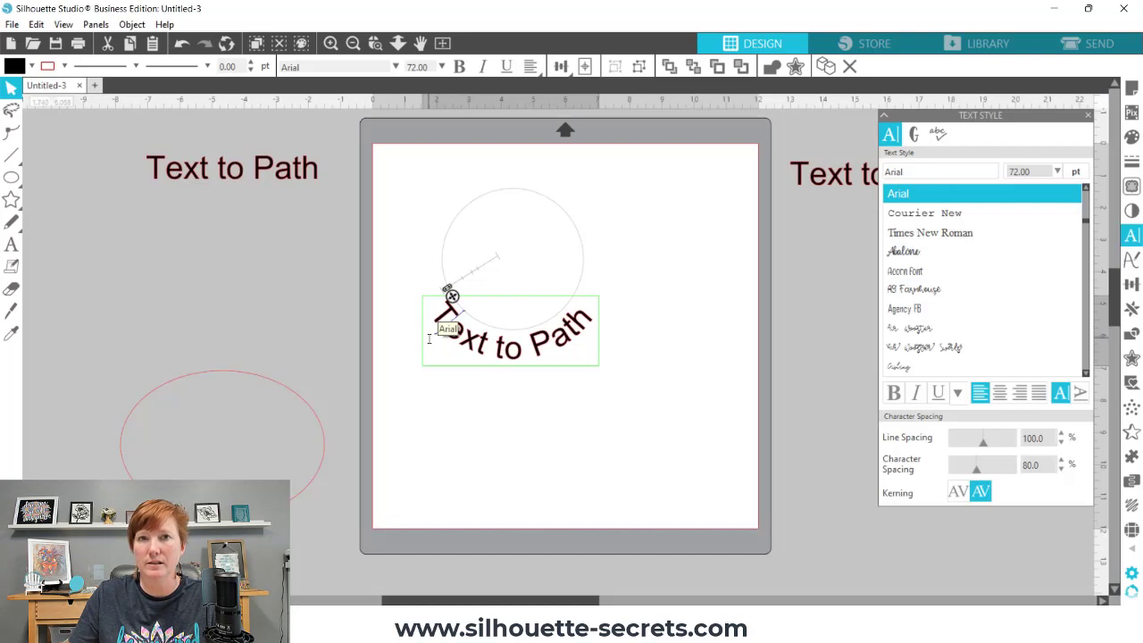
left_click_drag(452, 296, 453, 297)
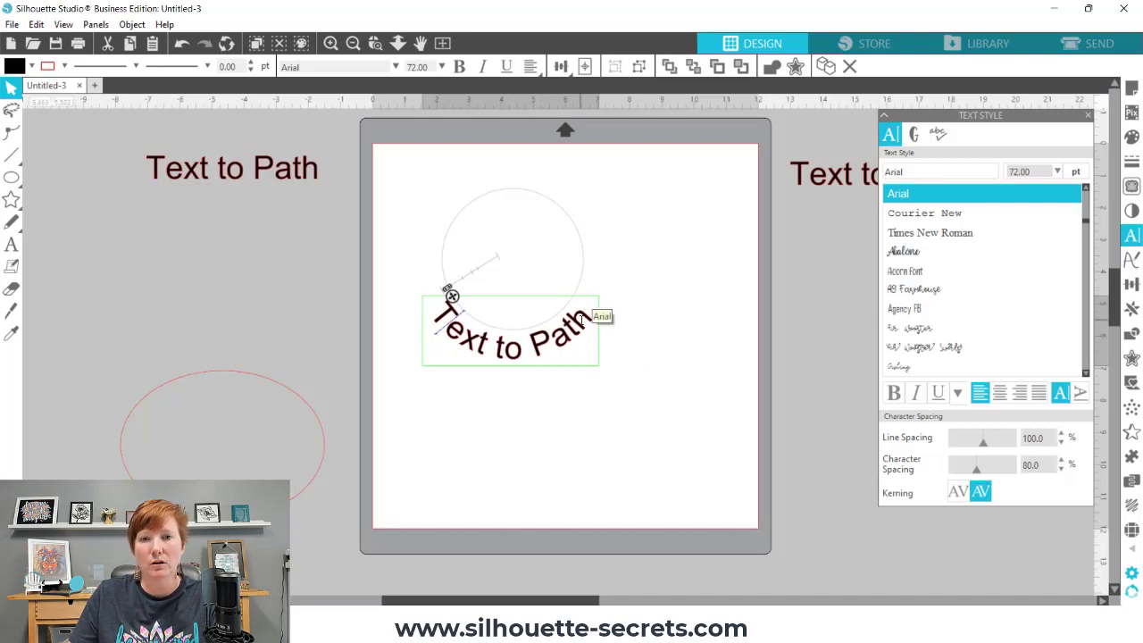
left_click(664, 344)
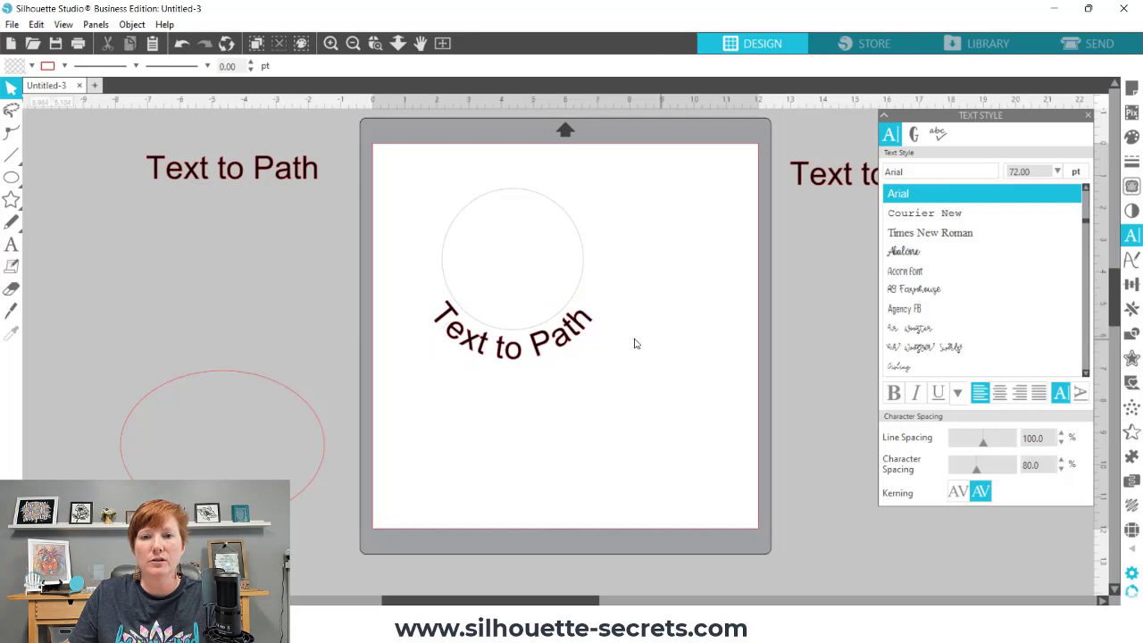
- Convert the curved text to a path and move it slightly down from the circle
left_click(571, 328)
right_click(565, 326)
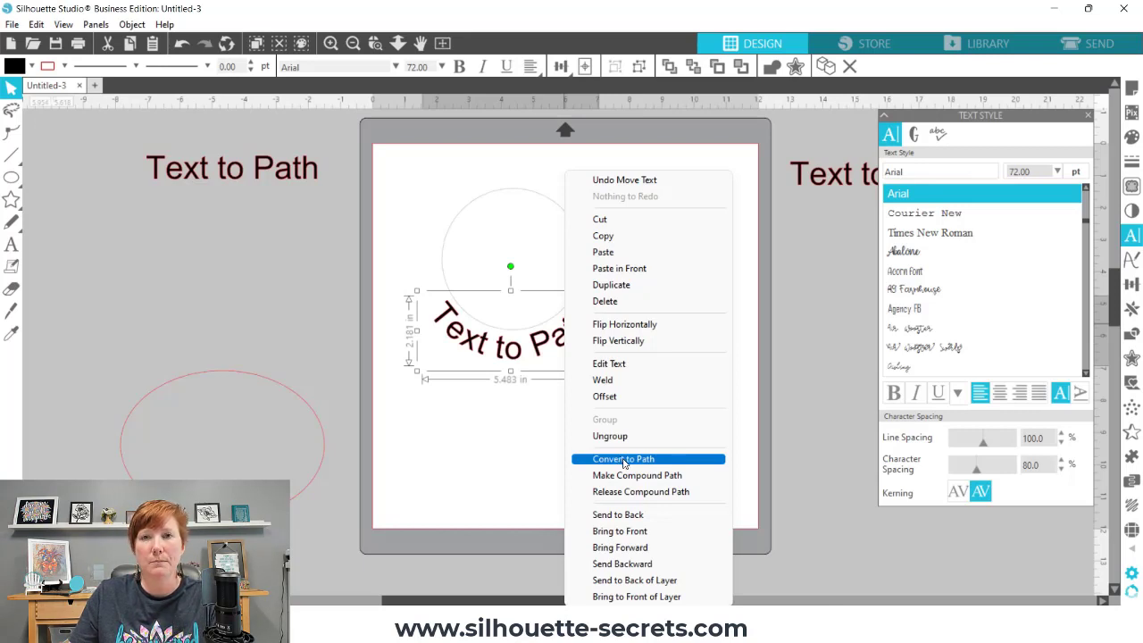
left_click(623, 463)
left_click_drag(545, 350, 533, 372)
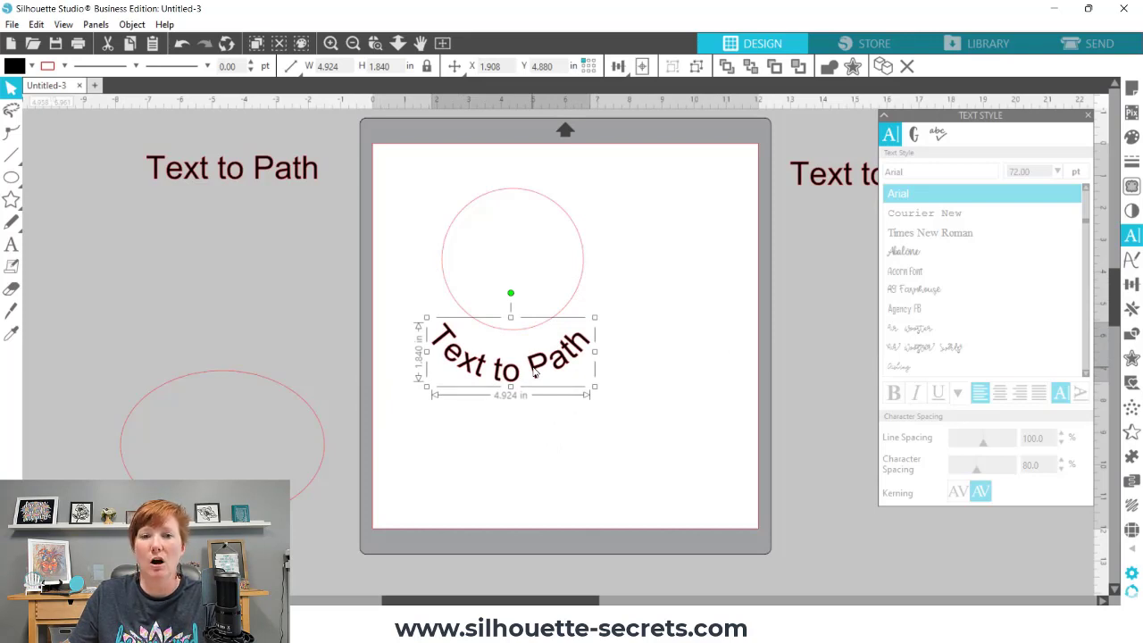
left_click_drag(533, 372, 533, 373)
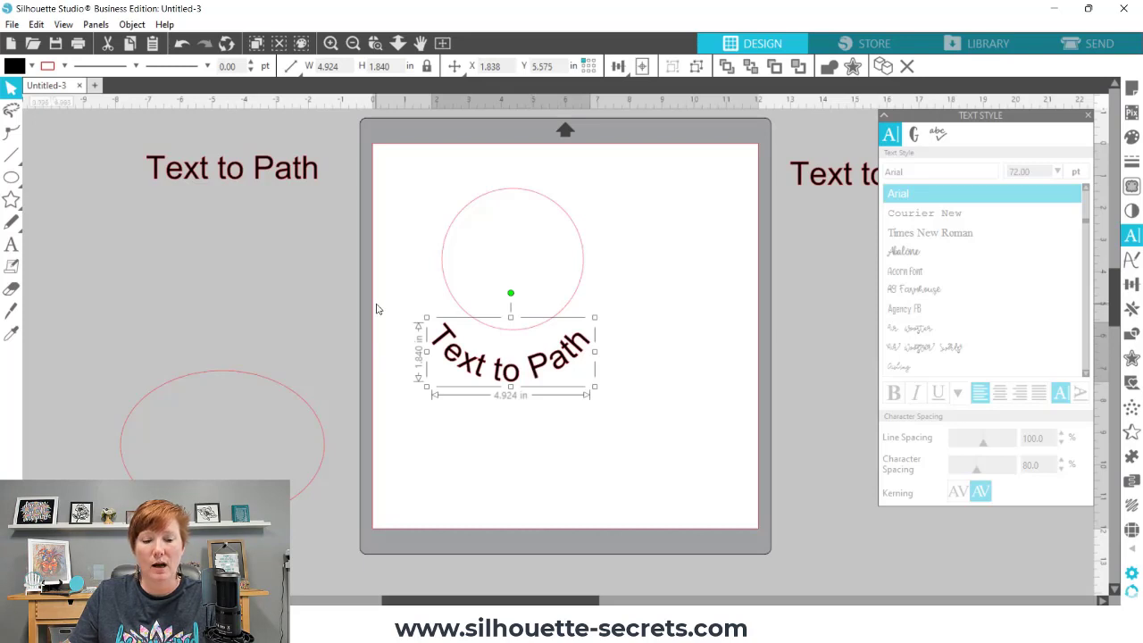
- Undo the move and path conversion of the curved text, and open the text for editing again
key("i")
key("v")
left_click(182, 44)
left_click(182, 44)
left_click(182, 44)
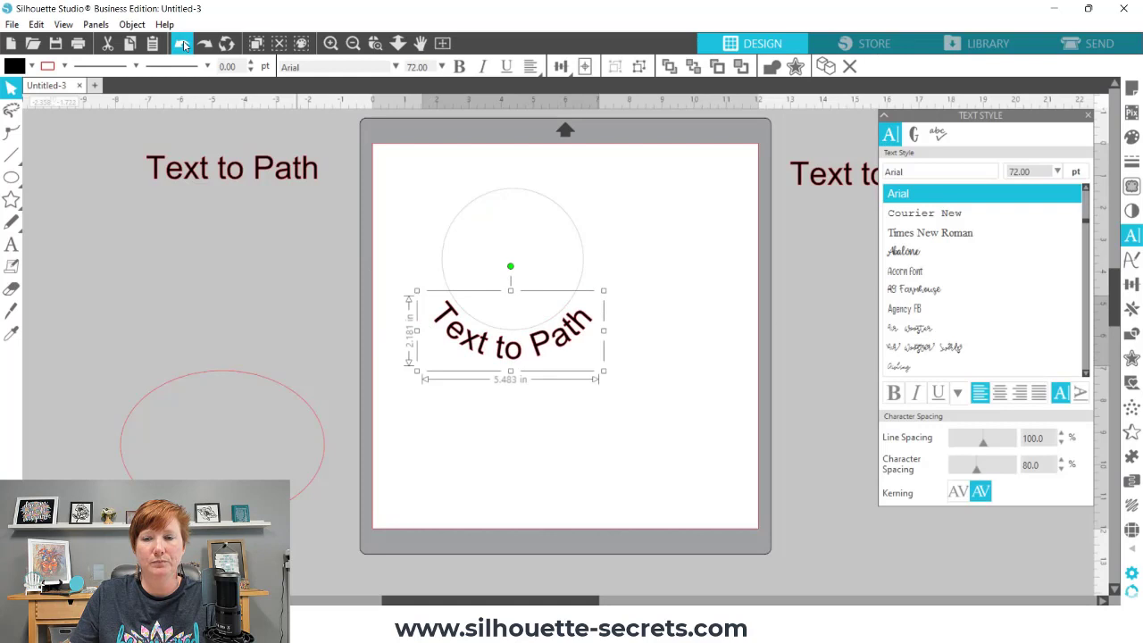
double_click(502, 351)
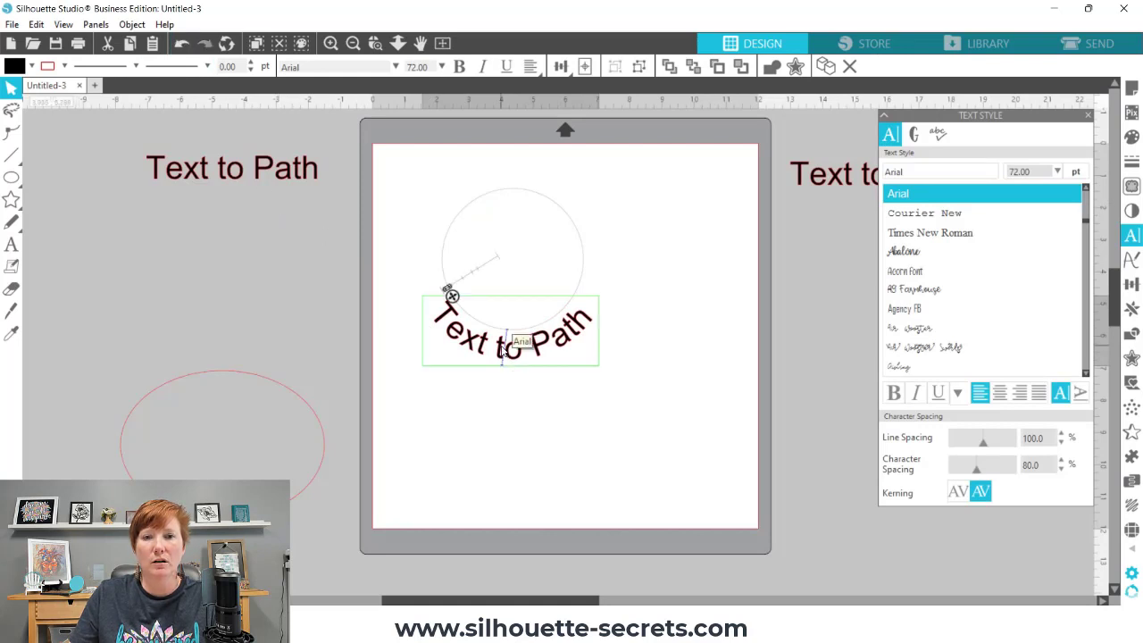
- Place a copy of the circle and its curved text off the page to the left
left_click(366, 165)
left_click_drag(438, 183, 637, 403)
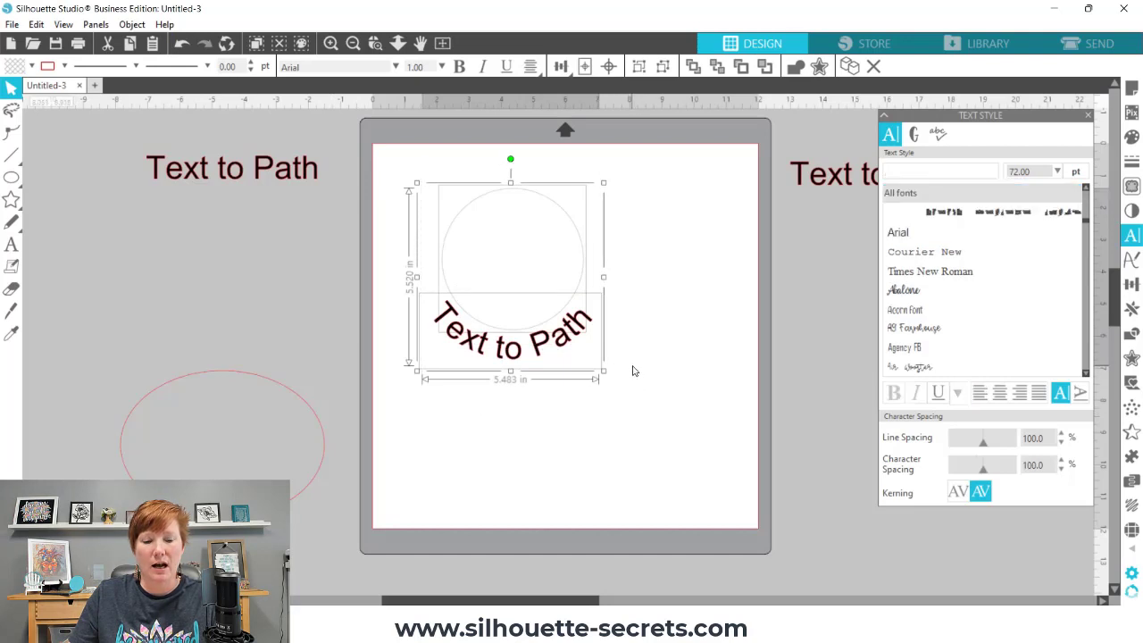
left_click_drag(530, 350, 138, 356)
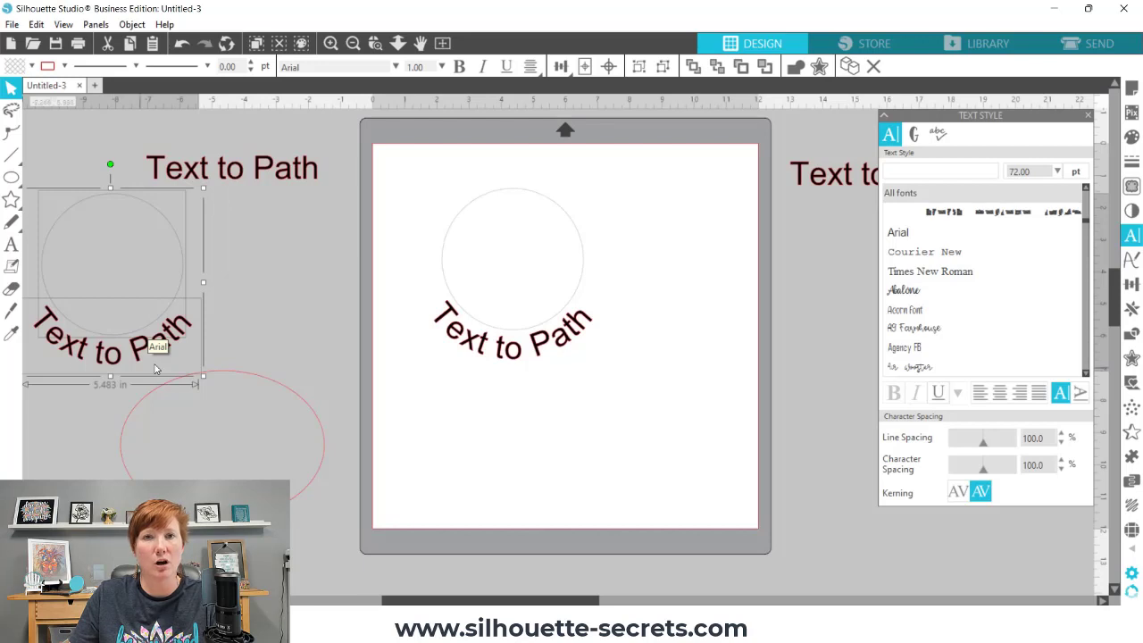
- Convert the curved text on the page to a path and move it down away from the circle
left_click(502, 353)
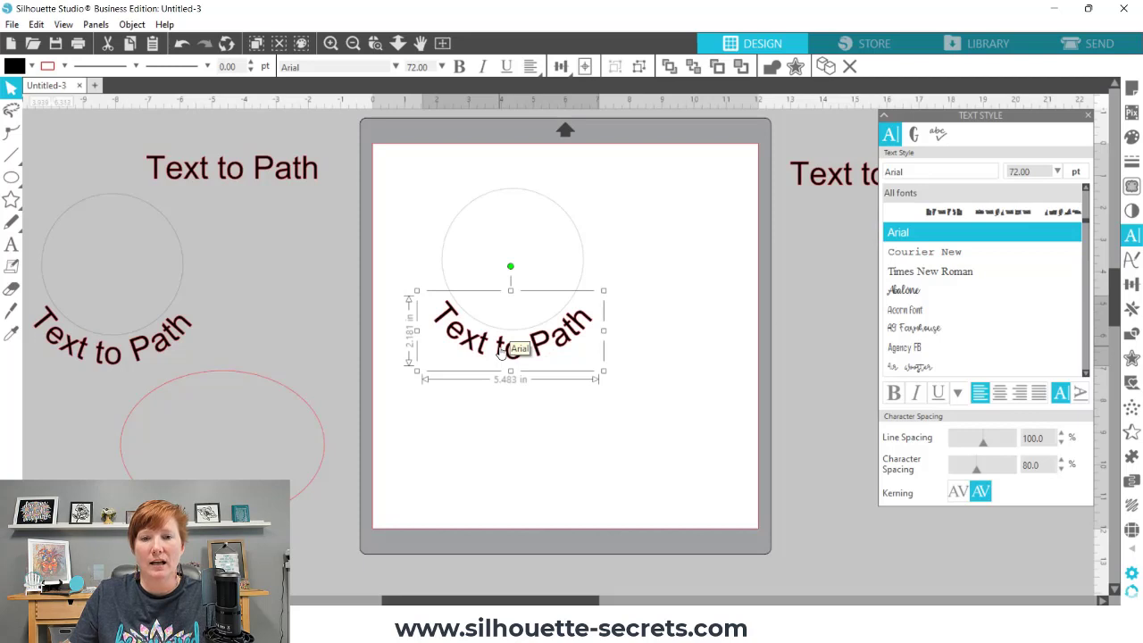
right_click(501, 352)
left_click(555, 461)
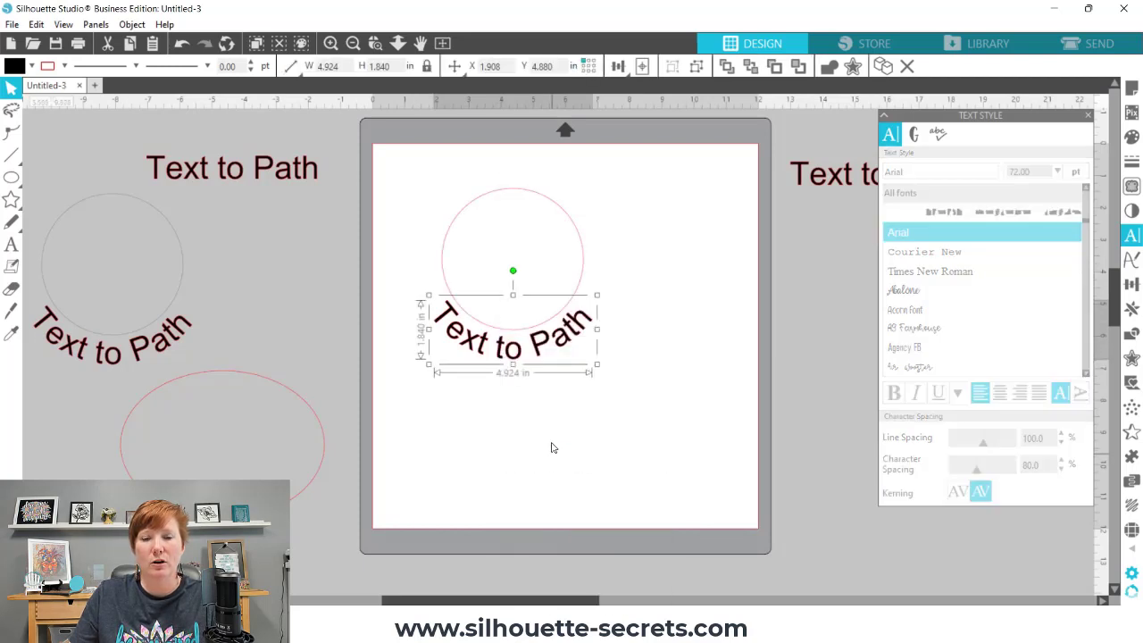
left_click_drag(500, 355, 502, 483)
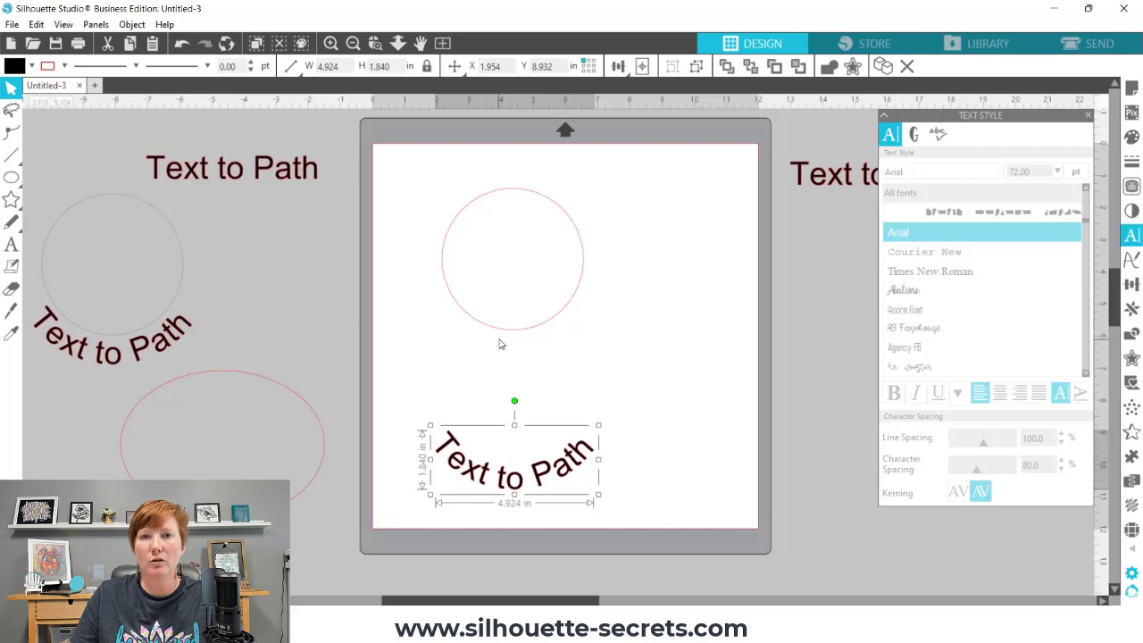
- Regroup the circle and converted text on the page's right half, and bring the editable copy onto the left half
left_click_drag(480, 228, 619, 229)
left_click_drag(513, 464, 598, 321)
left_click_drag(163, 340, 171, 344)
left_click_drag(331, 319, 516, 320)
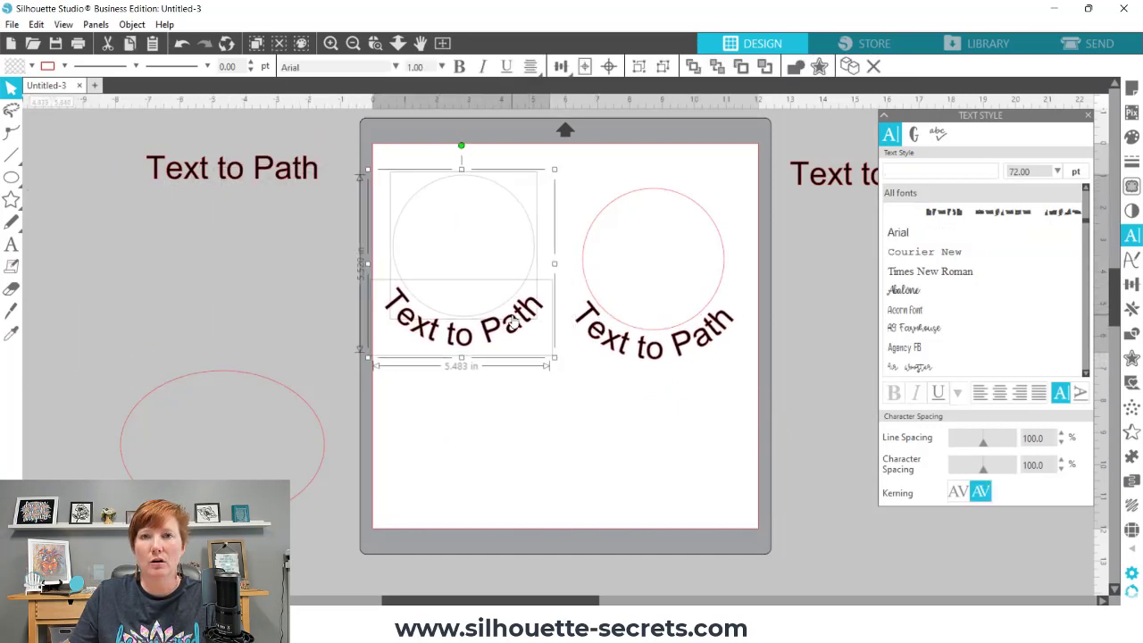
- Flip the editable curved text horizontally and check its cut lines in the send preview
left_click(503, 403)
right_click(490, 332)
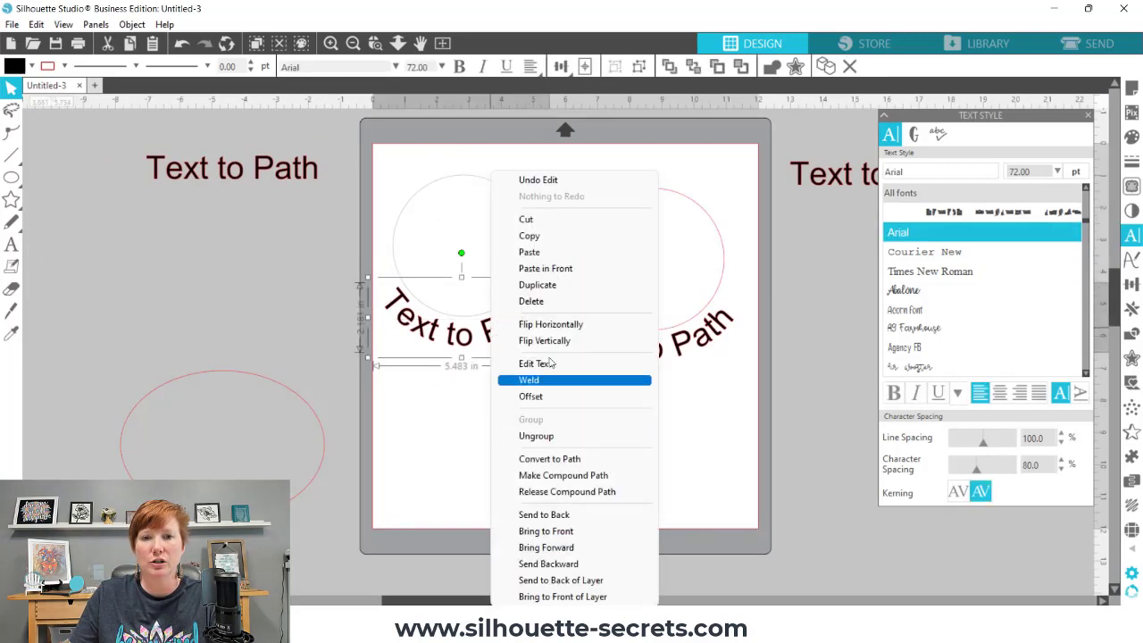
left_click(547, 326)
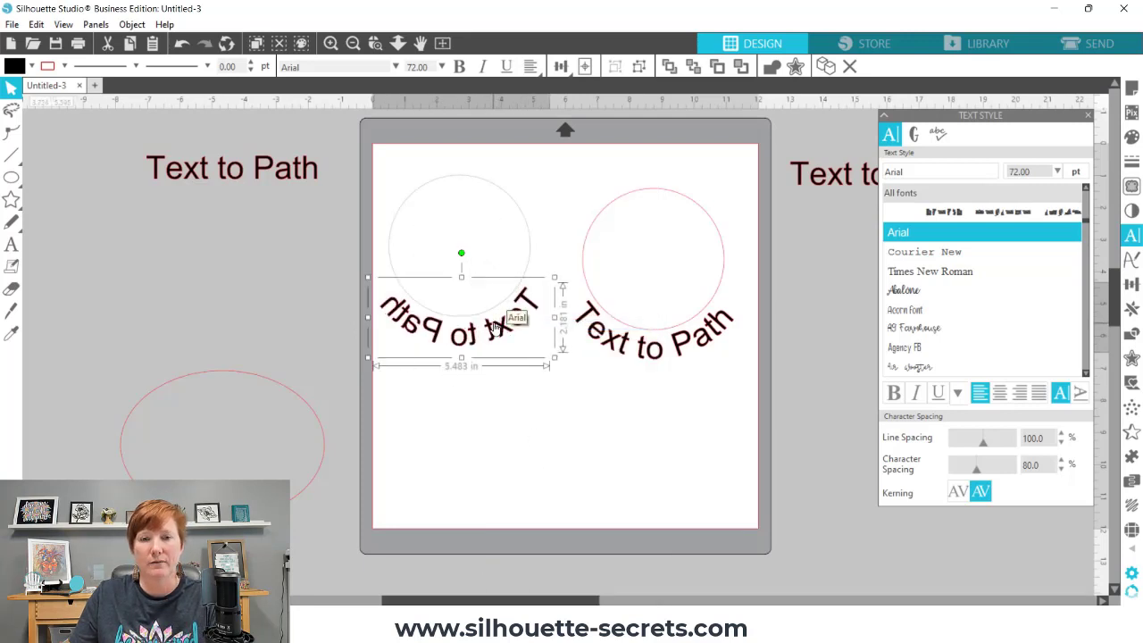
left_click(1085, 46)
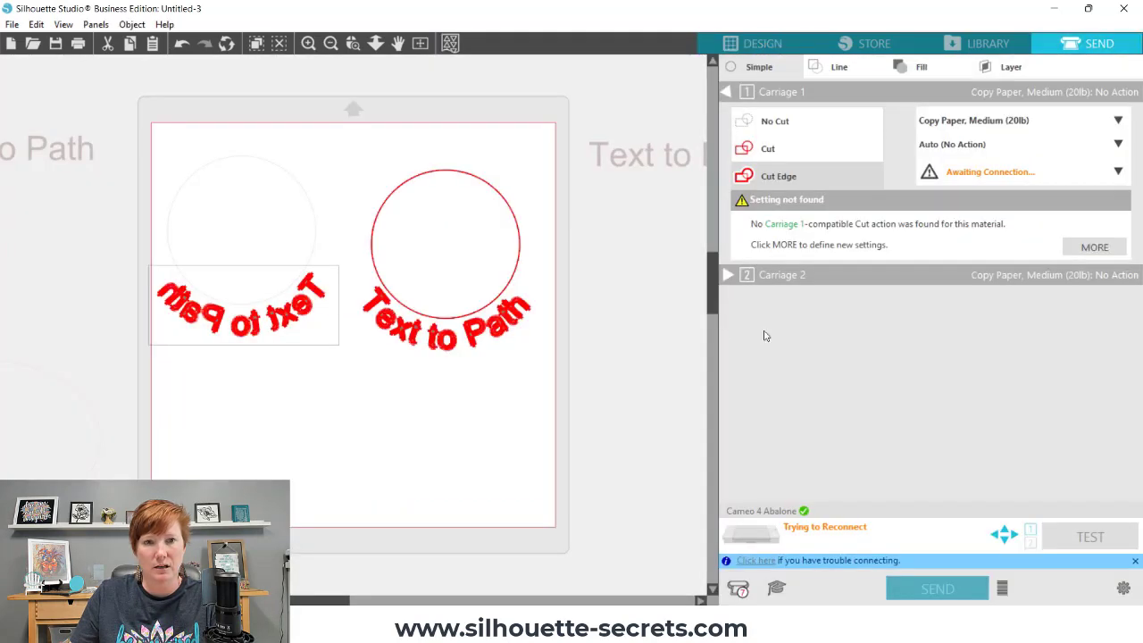
left_click(761, 43)
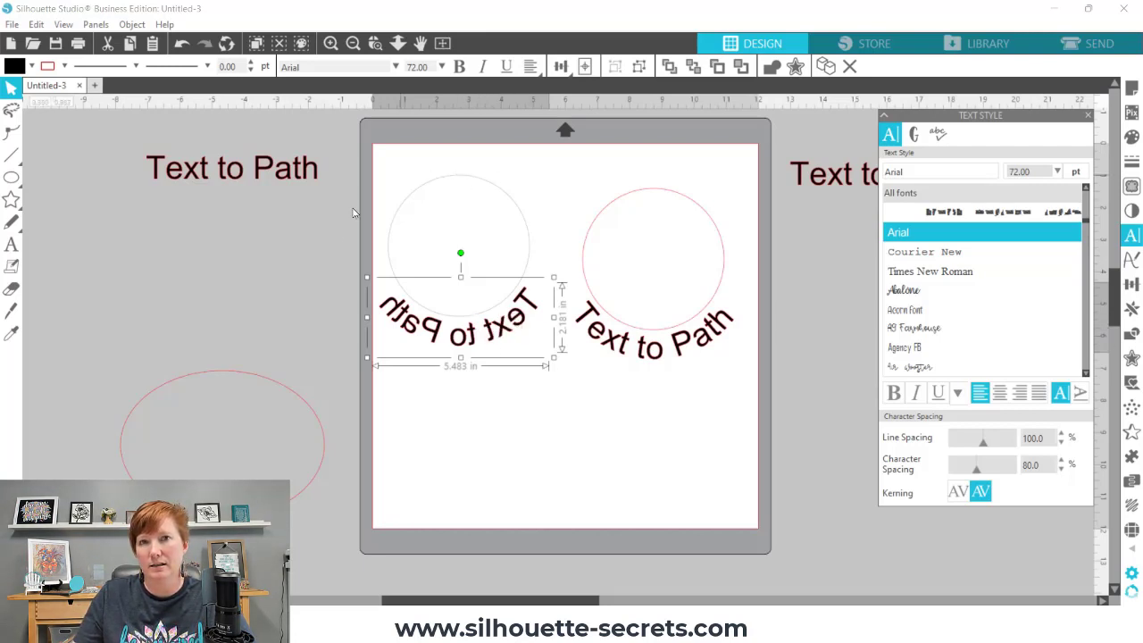
- Undo the horizontal flip of the editable curved text, and check its handles in text editing mode
right_click(501, 332)
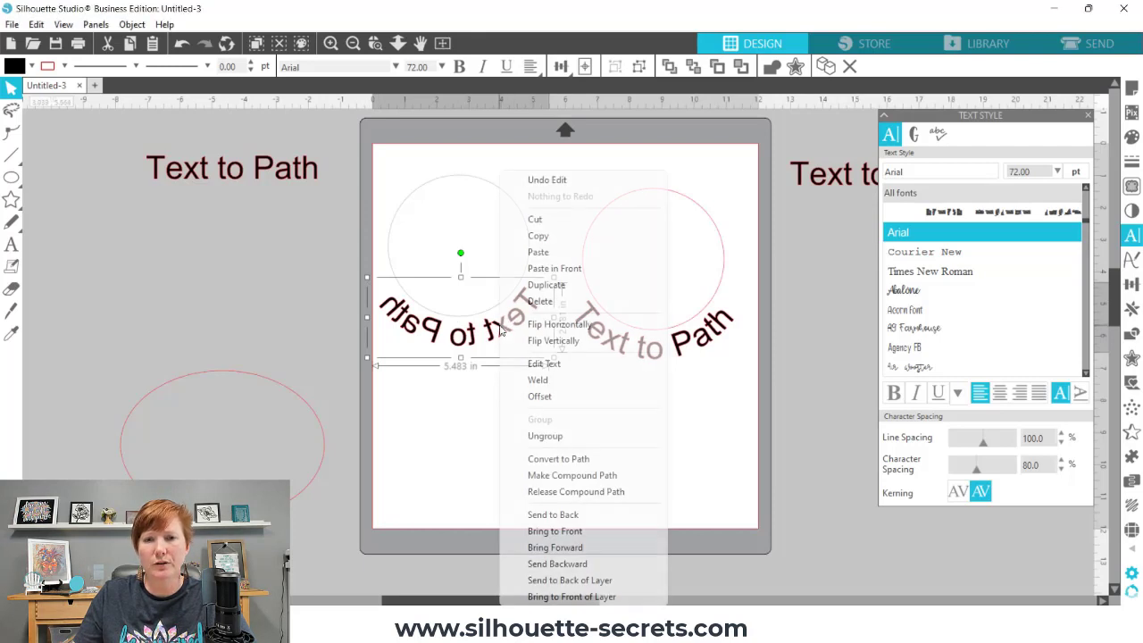
left_click(182, 49)
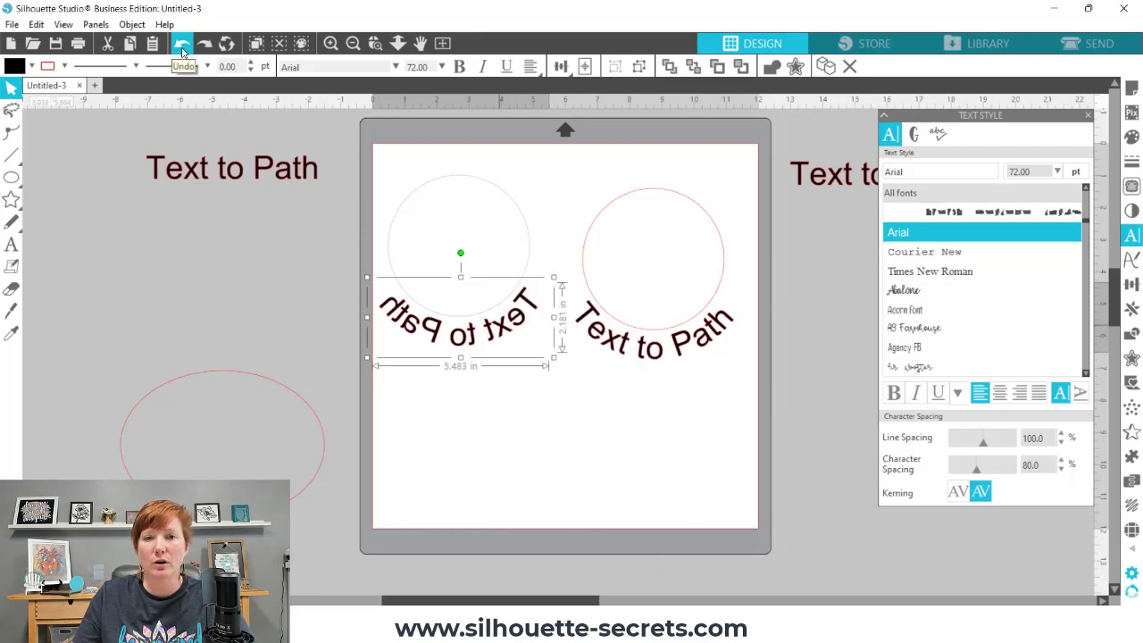
left_click(182, 49)
left_click(182, 49)
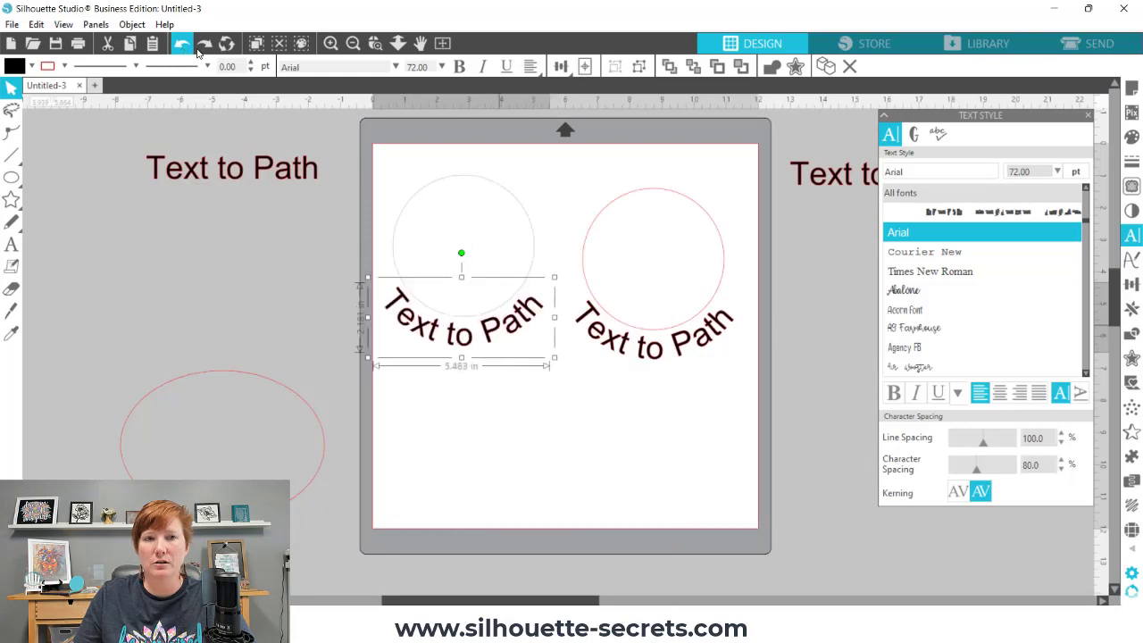
double_click(427, 333)
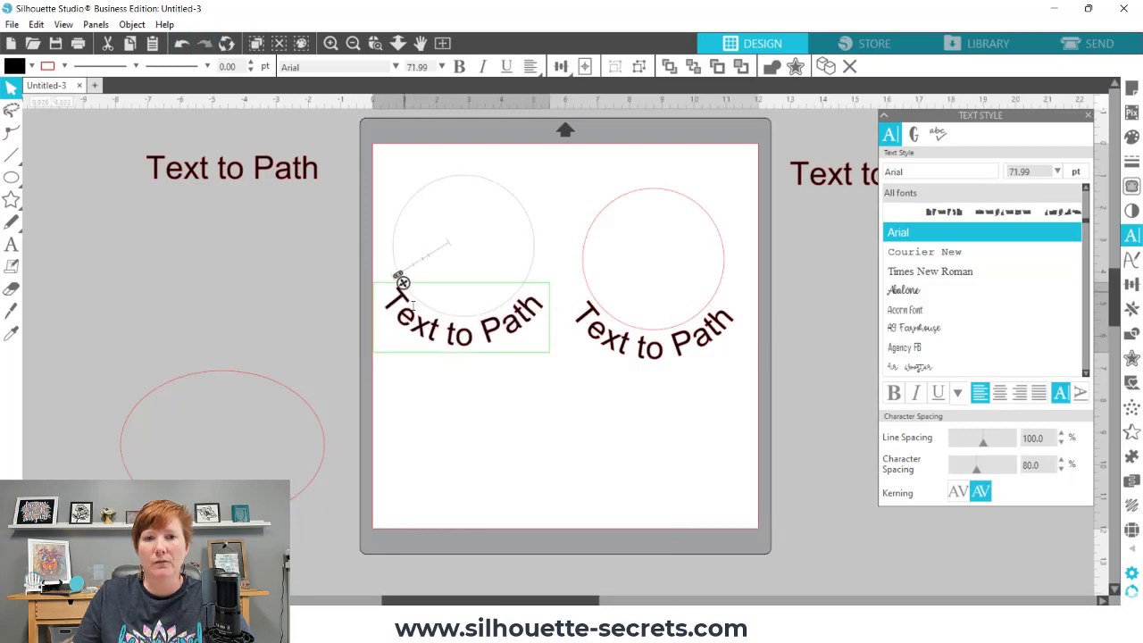
left_click(487, 430)
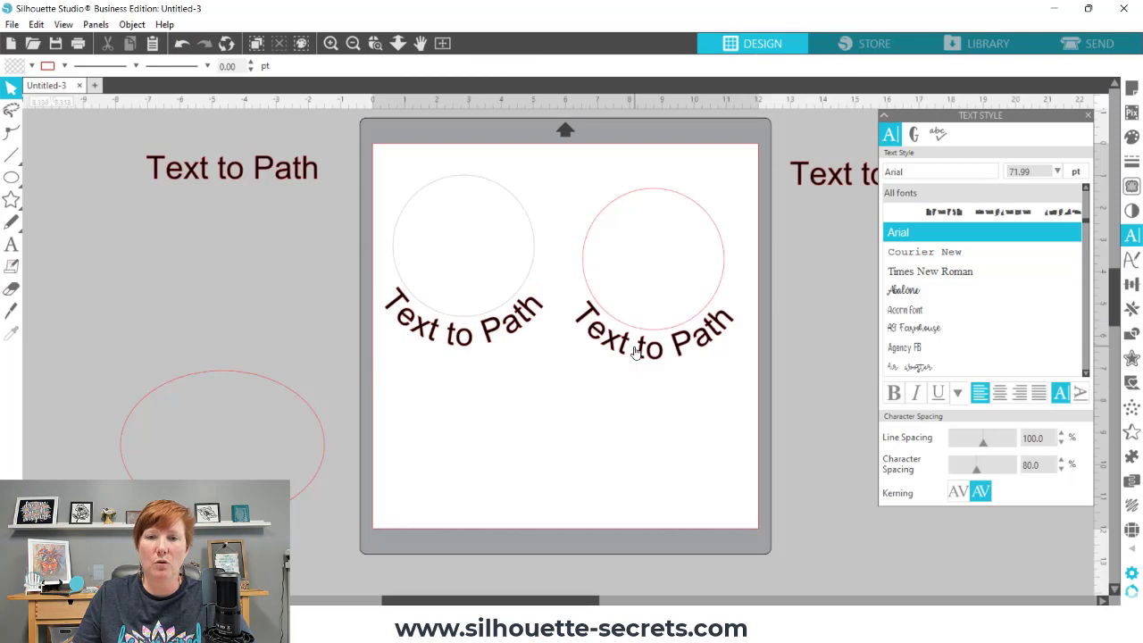